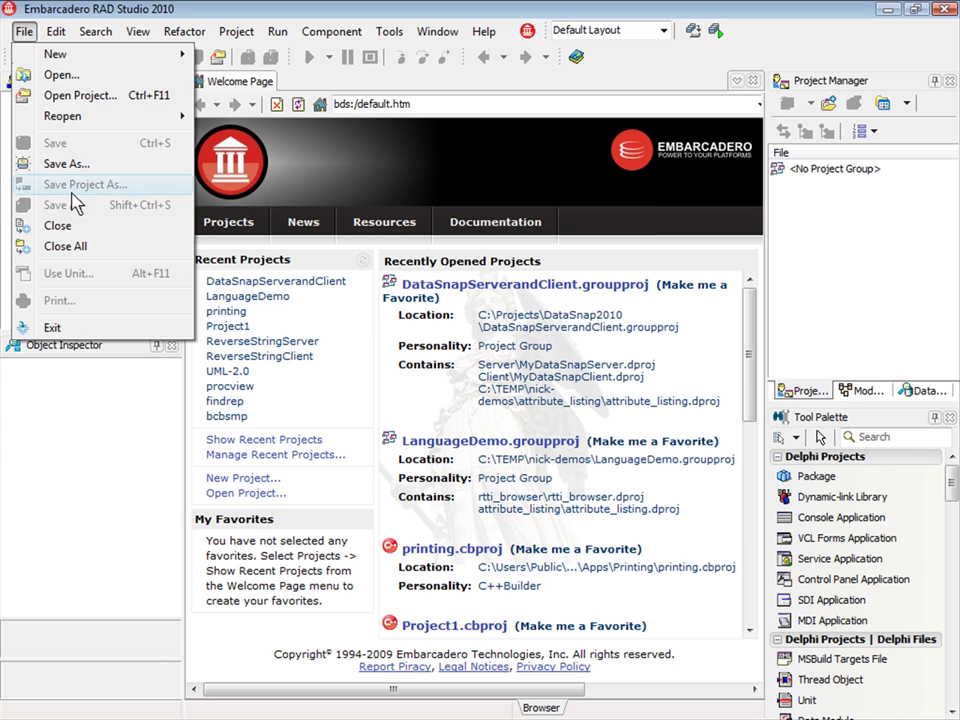
Step: Review the project and file capacity and the listed items in the Reopen Menu Properties, leaving them without changes
{"action": "mouse_move", "coordinate": [185, 120]}
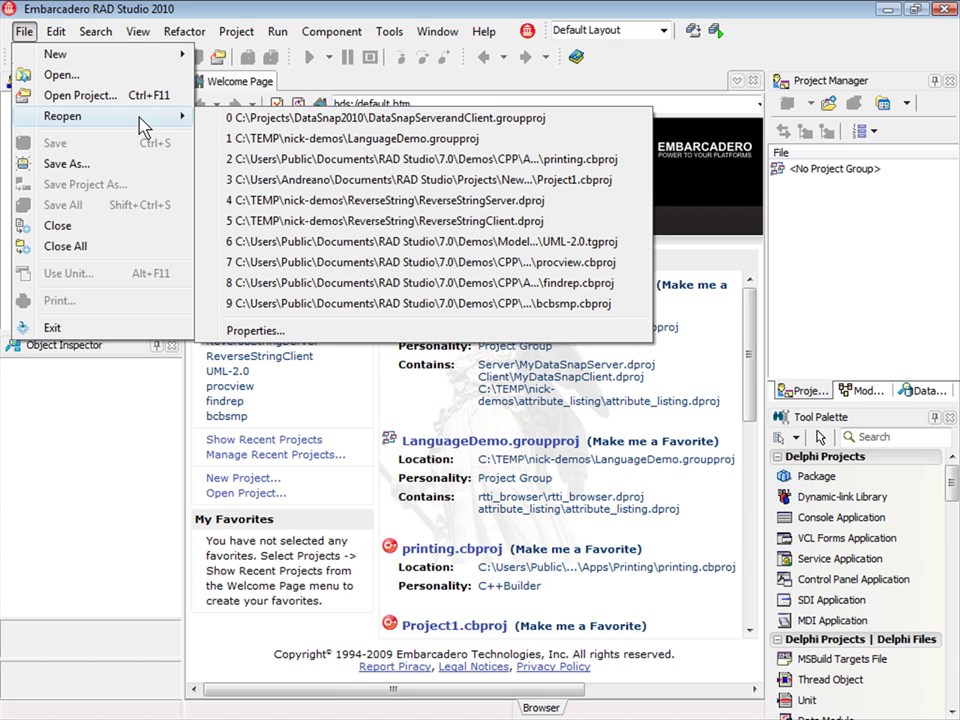
{"action": "left_click", "coordinate": [345, 331]}
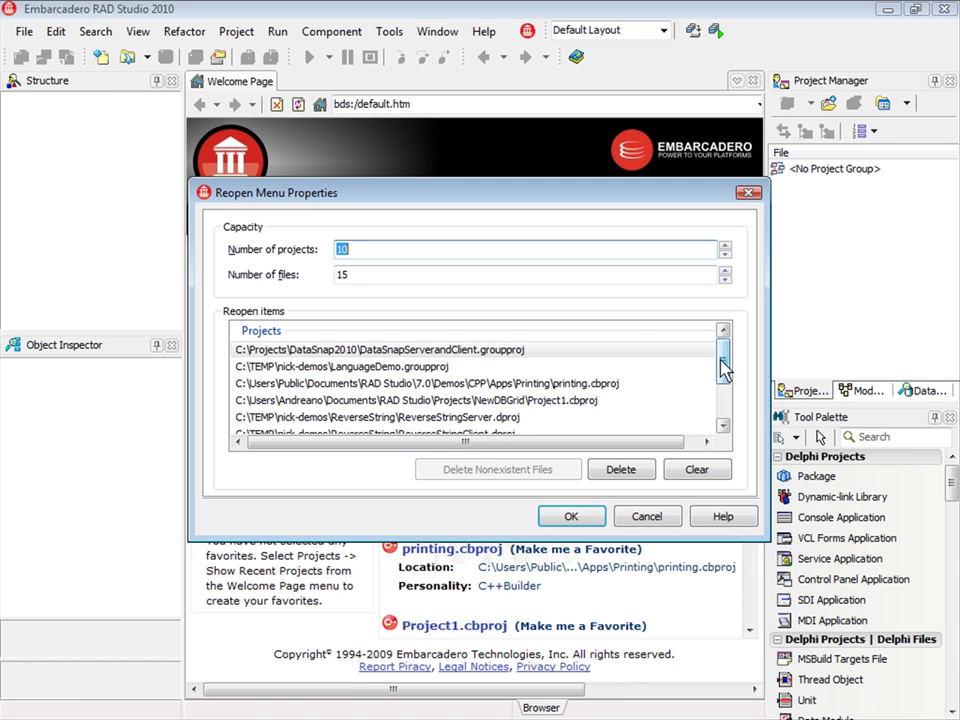
{"action": "mouse_move", "coordinate": [723, 368]}
{"action": "left_mouse_down"}
{"action": "mouse_move", "coordinate": [720, 418]}
{"action": "mouse_move", "coordinate": [723, 352]}
{"action": "left_mouse_up"}
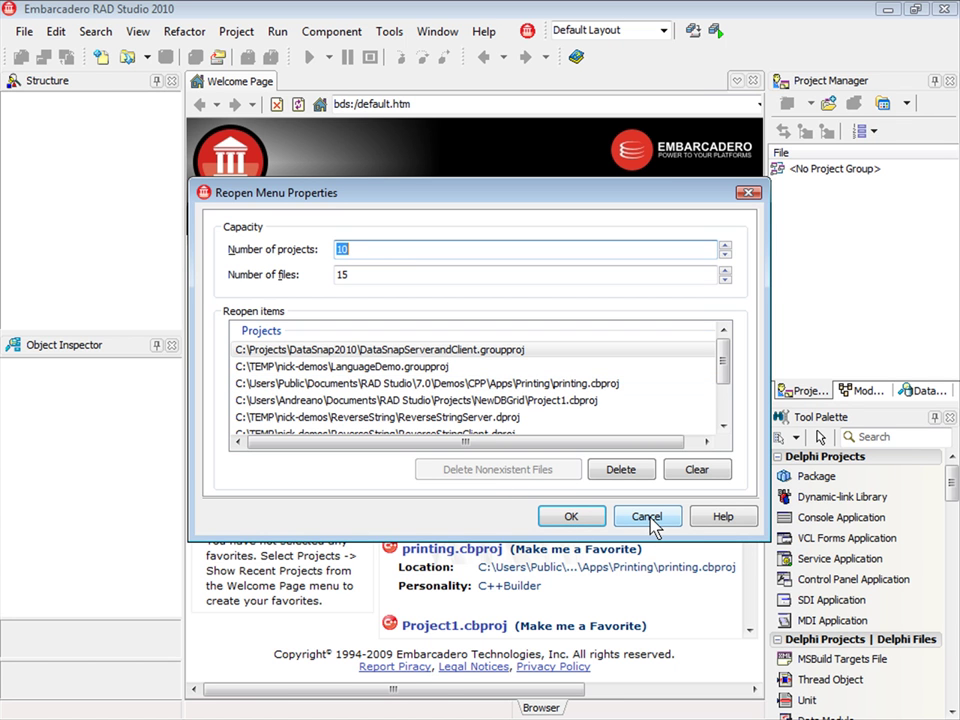
{"action": "left_click", "coordinate": [731, 414]}
{"action": "mouse_move", "coordinate": [729, 399]}
{"action": "left_mouse_down"}
{"action": "mouse_move", "coordinate": [720, 375]}
{"action": "mouse_move", "coordinate": [720, 392]}
{"action": "left_mouse_up"}
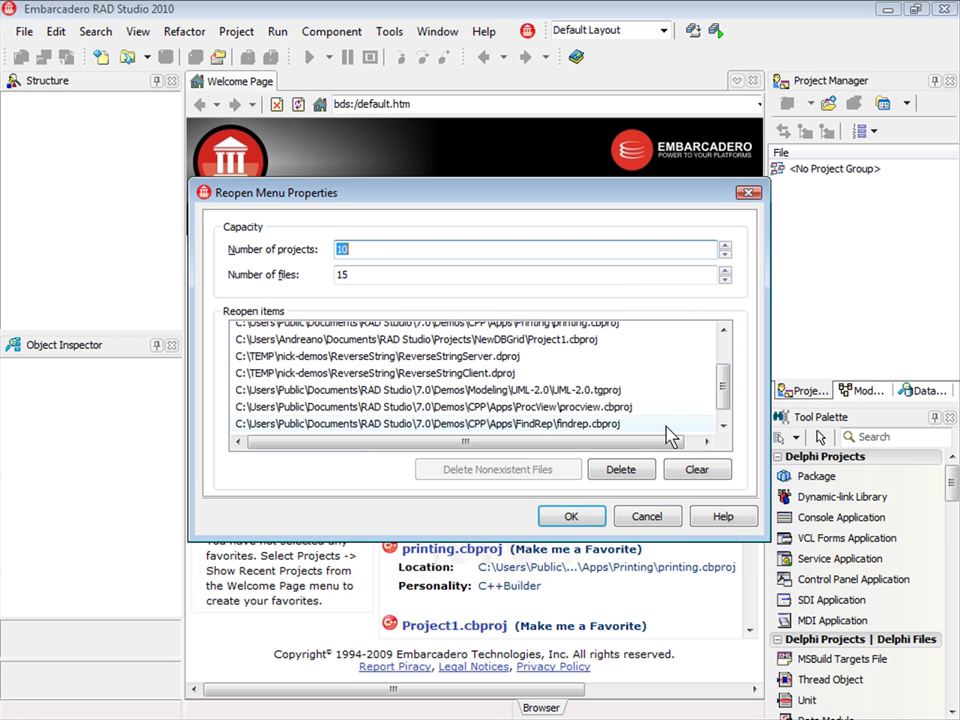
{"action": "left_click", "coordinate": [648, 516]}
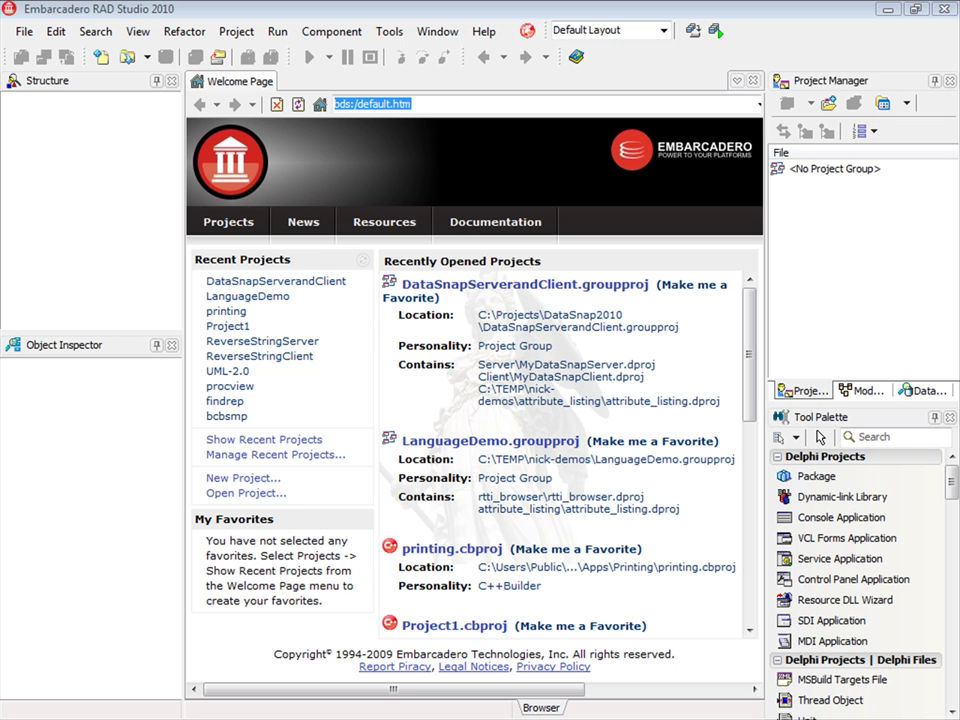
Step: Find "vcl" in IDE Insight and create a new Delphi VCL Forms Application from the results
{"action": "left_click", "coordinate": [113, 248]}
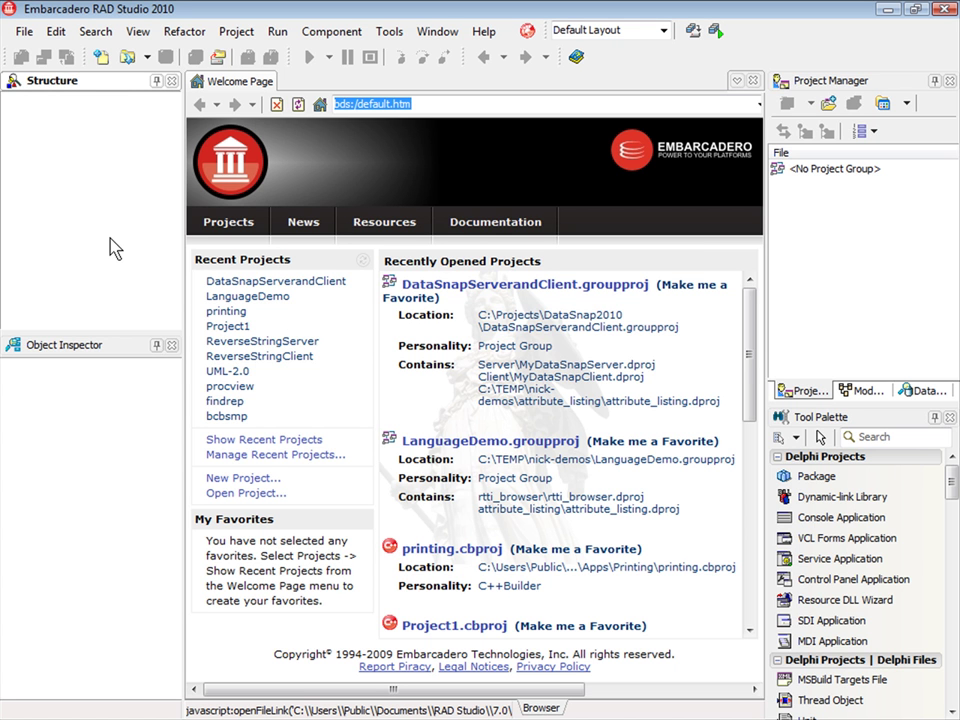
{"action": "key", "text": "ctrl+period"}
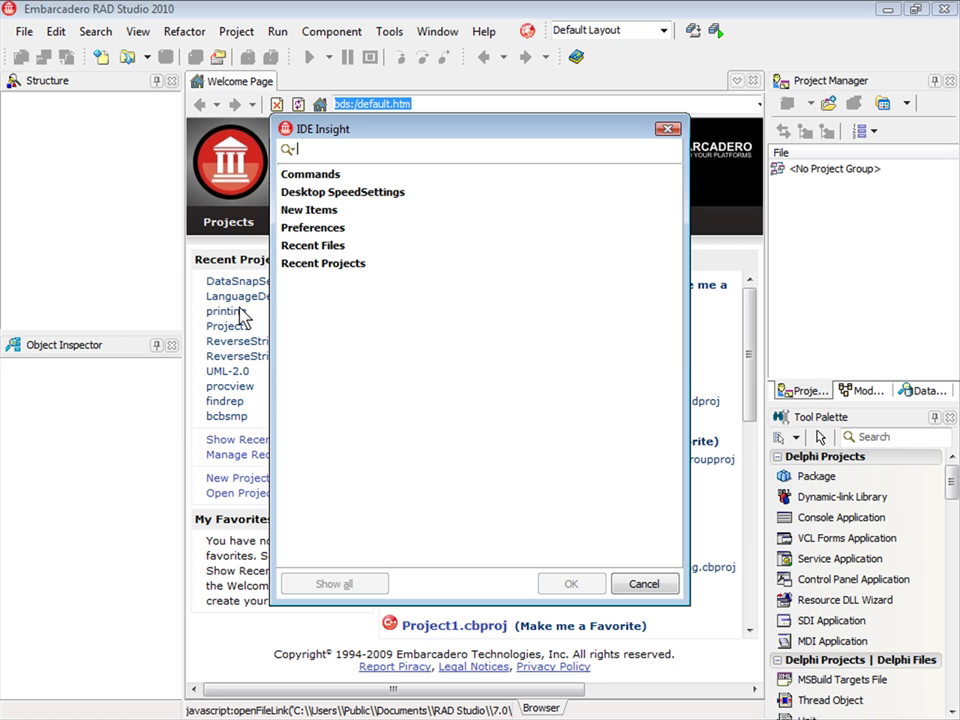
{"action": "type", "text": "vcl"}
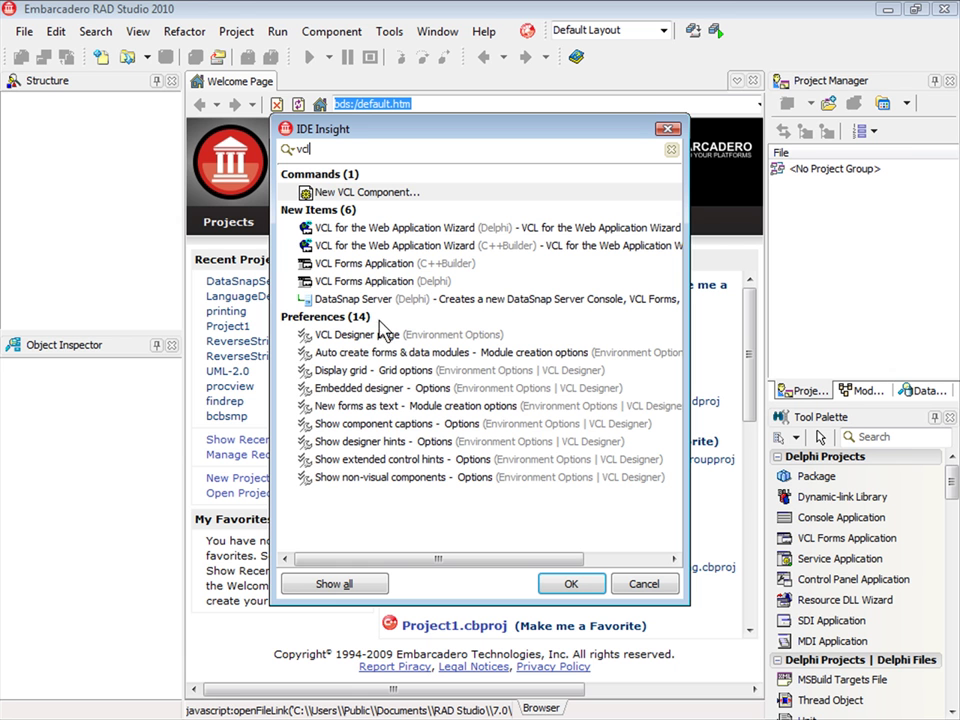
{"action": "double_click", "coordinate": [373, 282]}
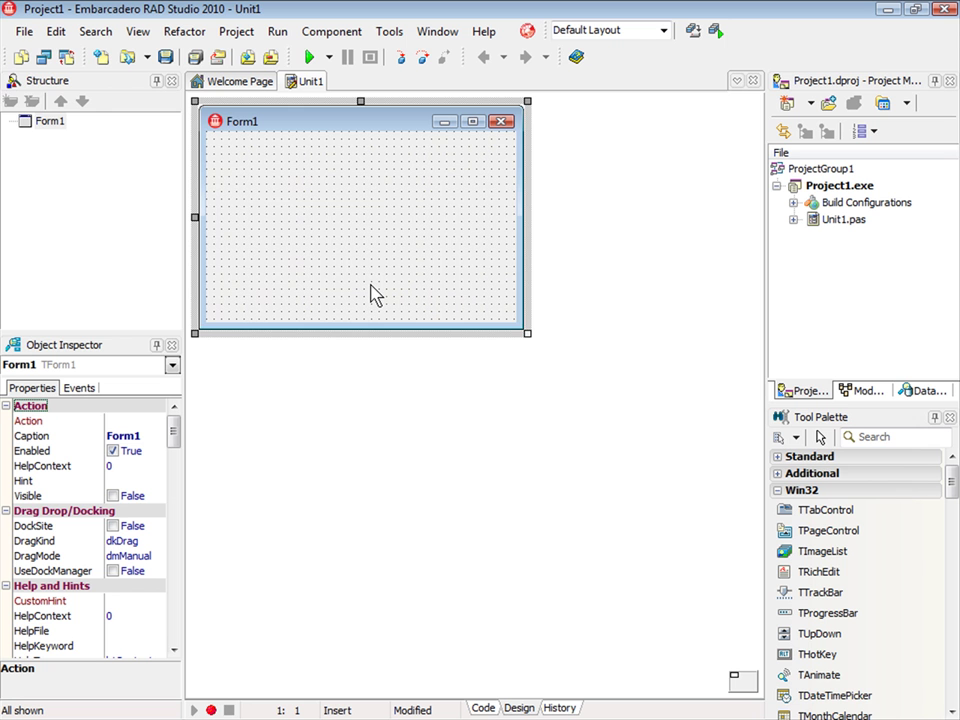
Step: Reopen the recent DataSnapServerandClient.groupproj project group and open MainForm.pas from MyDataSnapServer
{"action": "key", "text": "alt+f"}
{"action": "key", "text": "r"}
{"action": "left_click", "coordinate": [390, 58]}
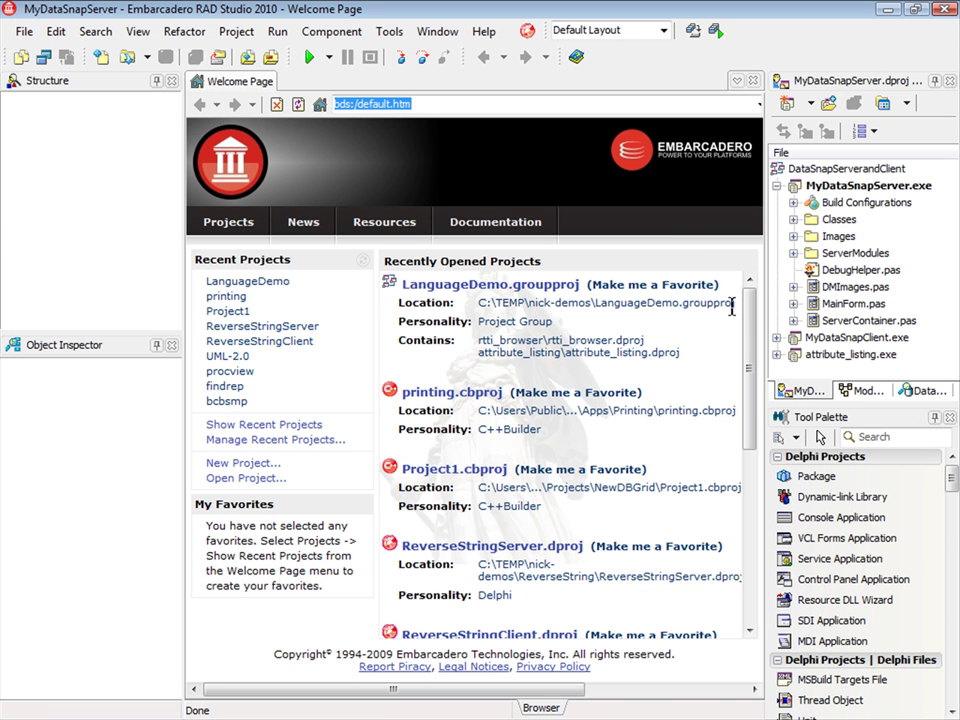
{"action": "double_click", "coordinate": [850, 303]}
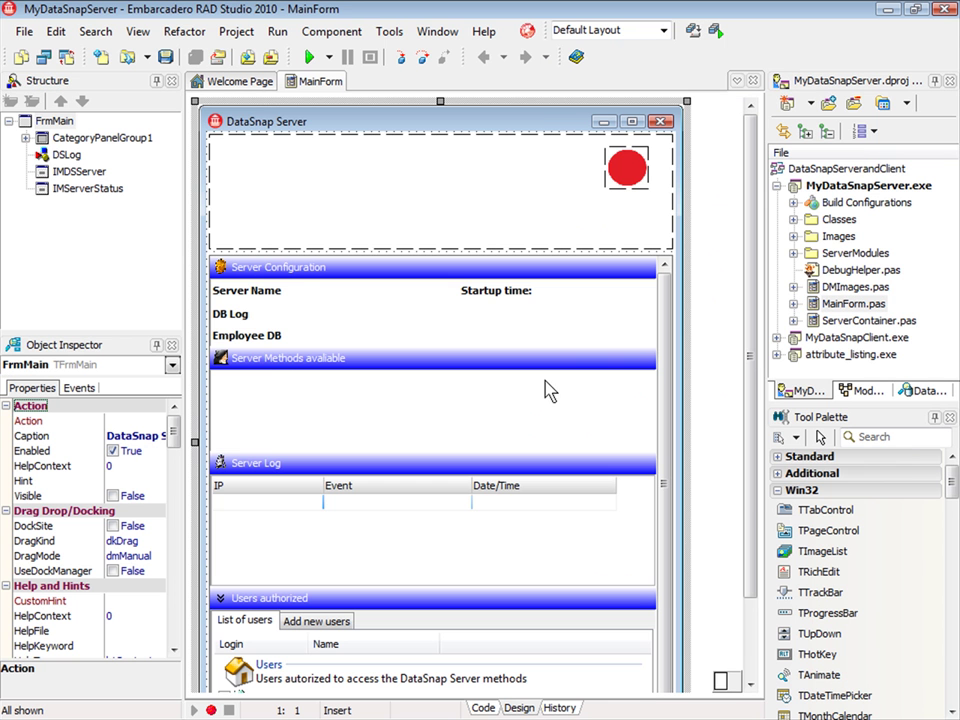
Step: Search IDE Insight for "debug", view the Debug DCU path preference, and leave the options without changes
{"action": "key", "text": "ctrl+period"}
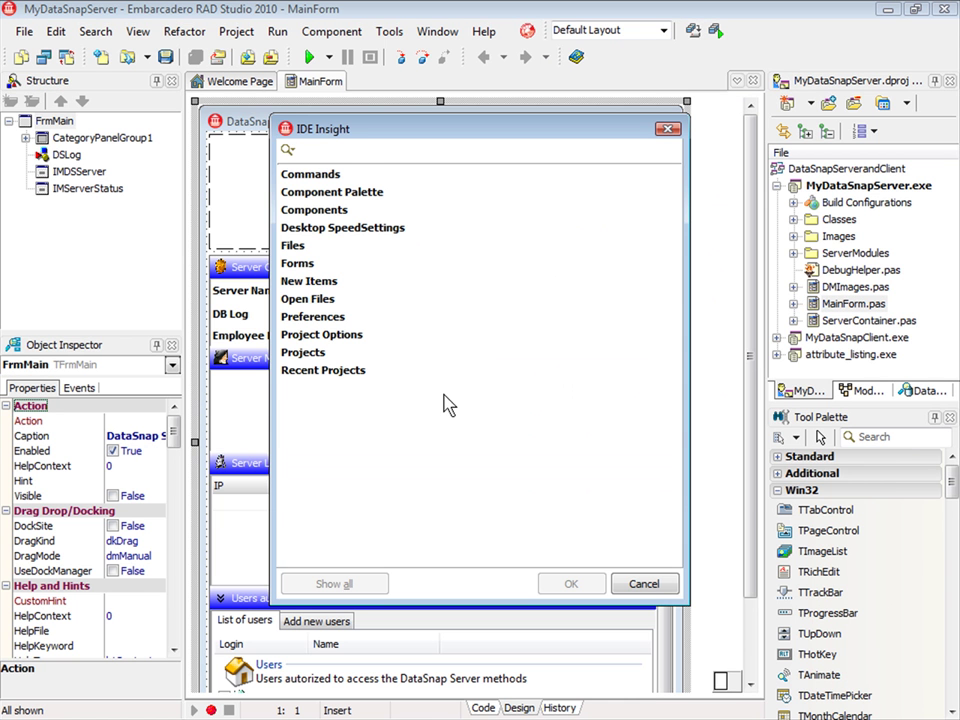
{"action": "type", "text": "debug"}
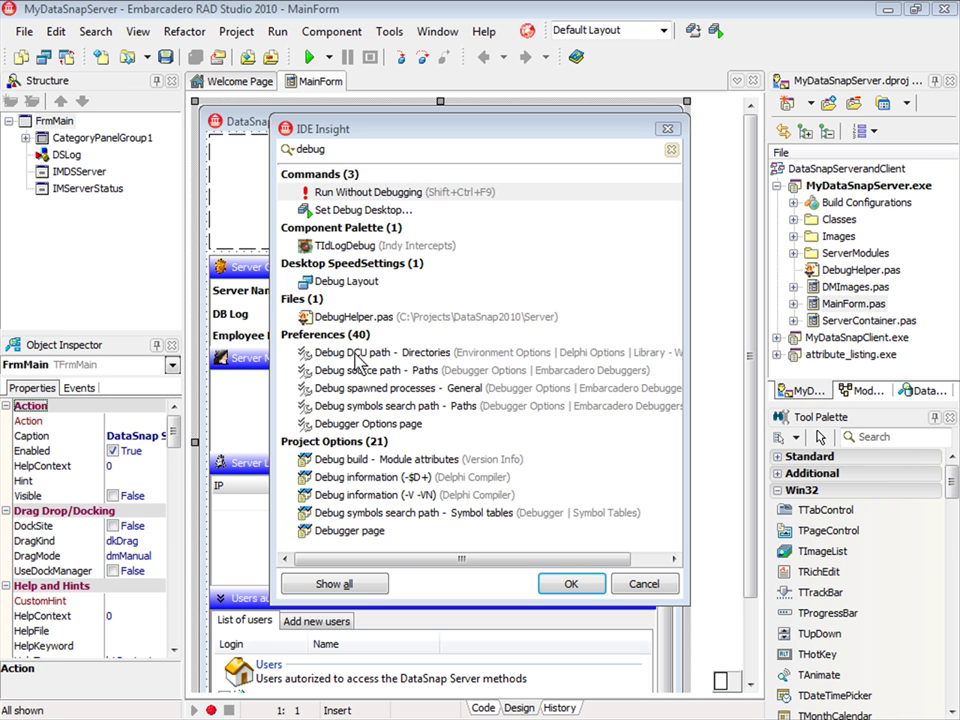
{"action": "double_click", "coordinate": [357, 357]}
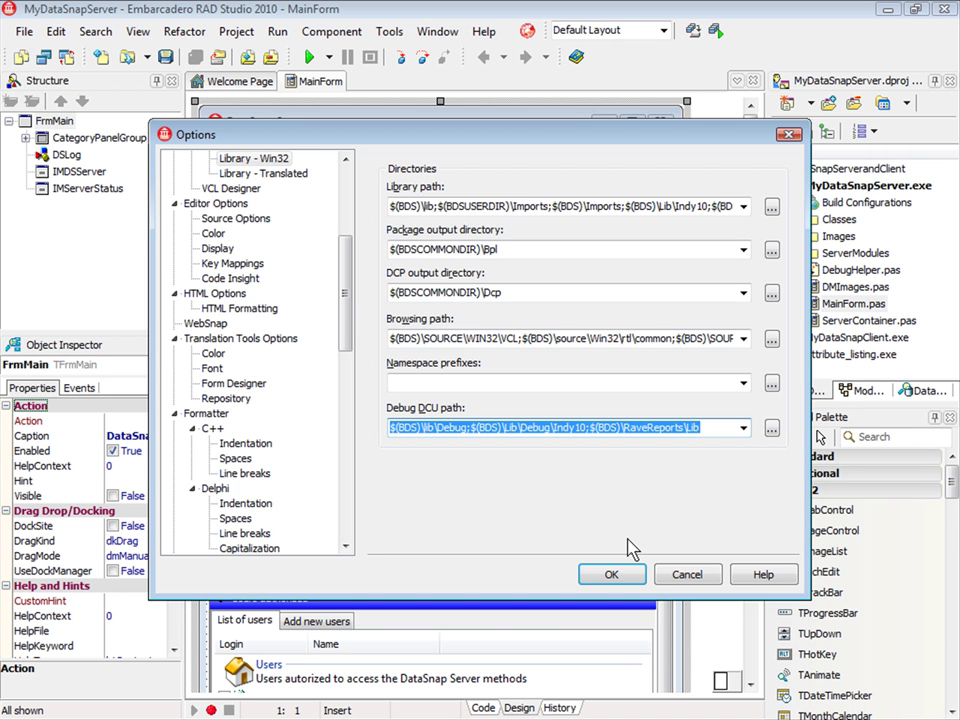
{"action": "left_click", "coordinate": [690, 577]}
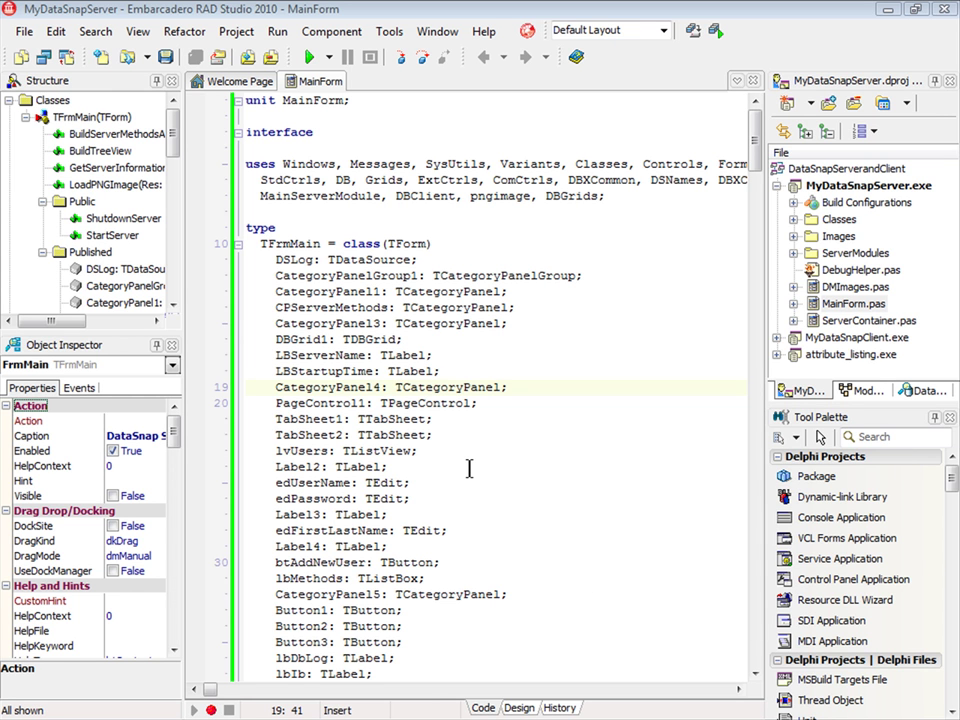
Step: From the MainForm code, search IDE Insight for "formatter" and open the Delphi formatter's Capitalization options
{"action": "left_click", "coordinate": [554, 450]}
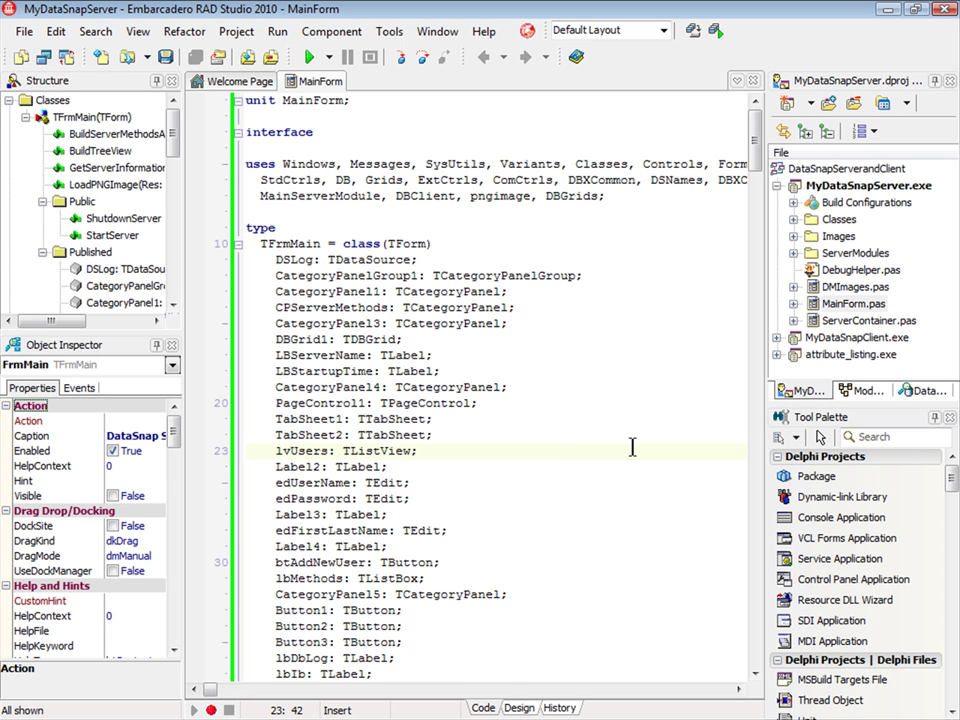
{"action": "key", "text": "ctrl+period"}
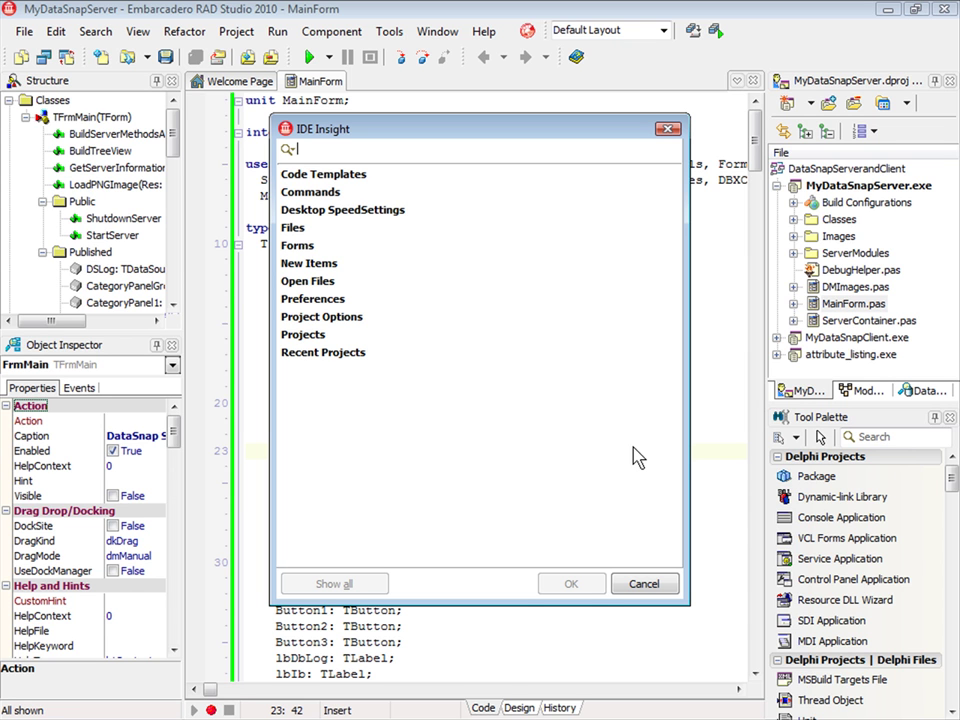
{"action": "type", "text": "formatter"}
{"action": "key", "text": "Down"}
{"action": "key", "text": "Down"}
{"action": "key", "text": "Down"}
{"action": "key", "text": "Down"}
{"action": "key", "text": "Down"}
{"action": "key", "text": "Down"}
{"action": "key", "text": "Down"}
{"action": "key", "text": "Up"}
{"action": "key", "text": "Up"}
{"action": "key", "text": "Up"}
{"action": "key", "text": "Up"}
{"action": "key", "text": "Up"}
{"action": "key", "text": "Down"}
{"action": "key", "text": "Up"}
{"action": "key", "text": "Up"}
{"action": "key", "text": "Return"}
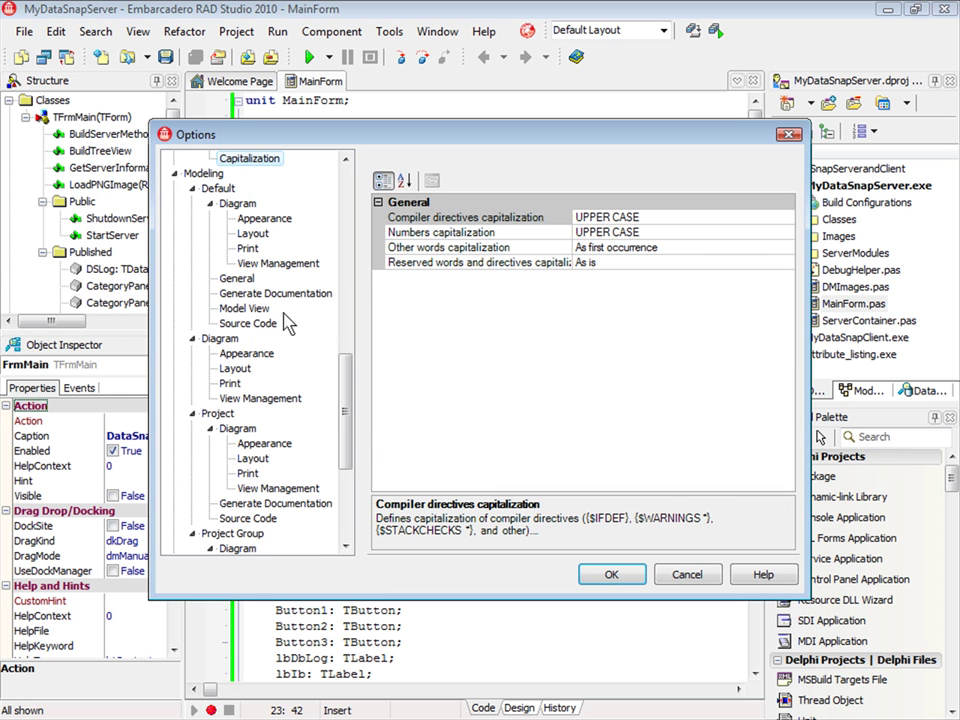
Step: Look through the Indentation, Spaces and Line breaks formatter options for C++ and for Delphi
{"action": "left_click_drag", "start_coordinate": [349, 392], "coordinate": [349, 336]}
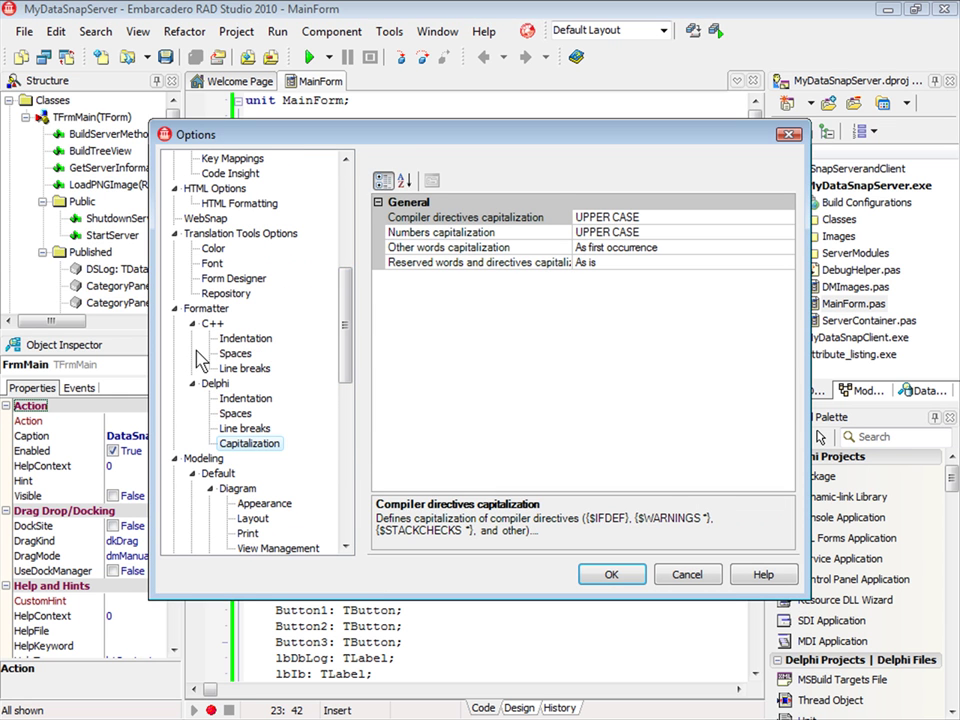
{"action": "left_click", "coordinate": [245, 338]}
{"action": "left_click", "coordinate": [236, 353]}
{"action": "left_click", "coordinate": [240, 368]}
{"action": "left_click", "coordinate": [234, 398]}
{"action": "left_click", "coordinate": [236, 413]}
{"action": "left_click", "coordinate": [242, 427]}
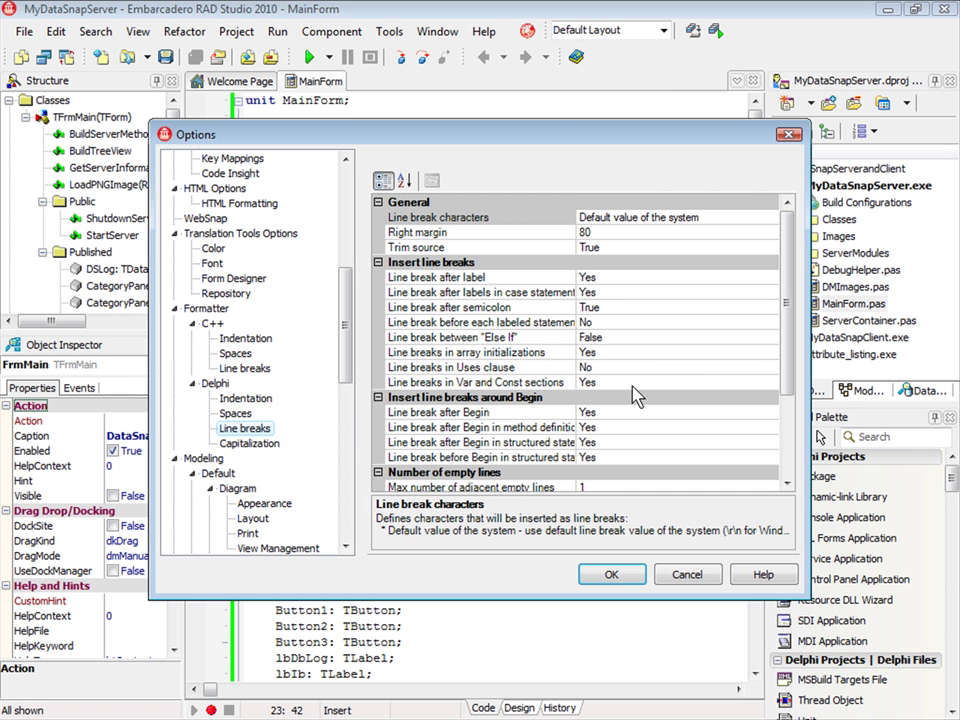
Step: Set the Delphi formatter option "Line breaks in Uses clause" to Yes and accept the options
{"action": "double_click", "coordinate": [607, 366]}
{"action": "double_click", "coordinate": [610, 364]}
{"action": "double_click", "coordinate": [613, 363]}
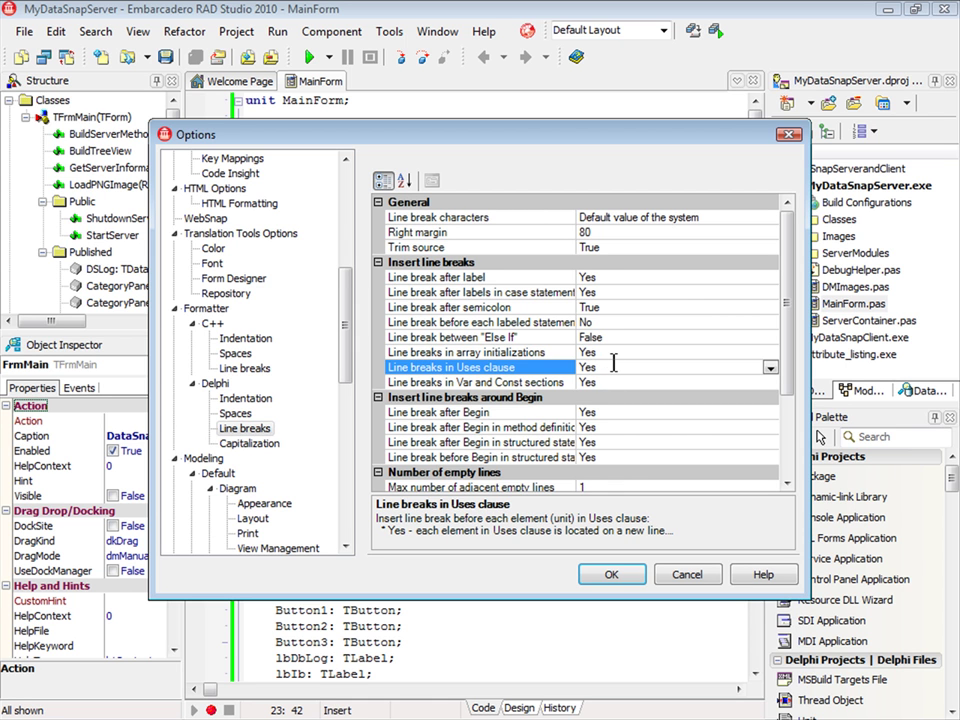
{"action": "left_click", "coordinate": [634, 578]}
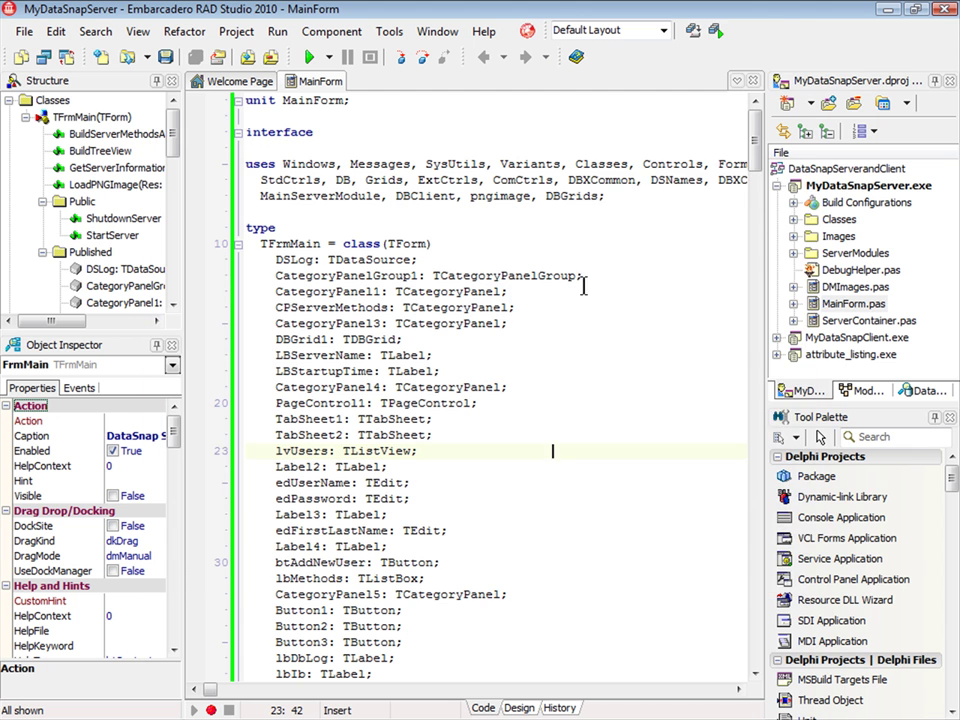
Step: Apply Format Source to the MainForm unit and look over the reformatted code
{"action": "right_click", "coordinate": [583, 307]}
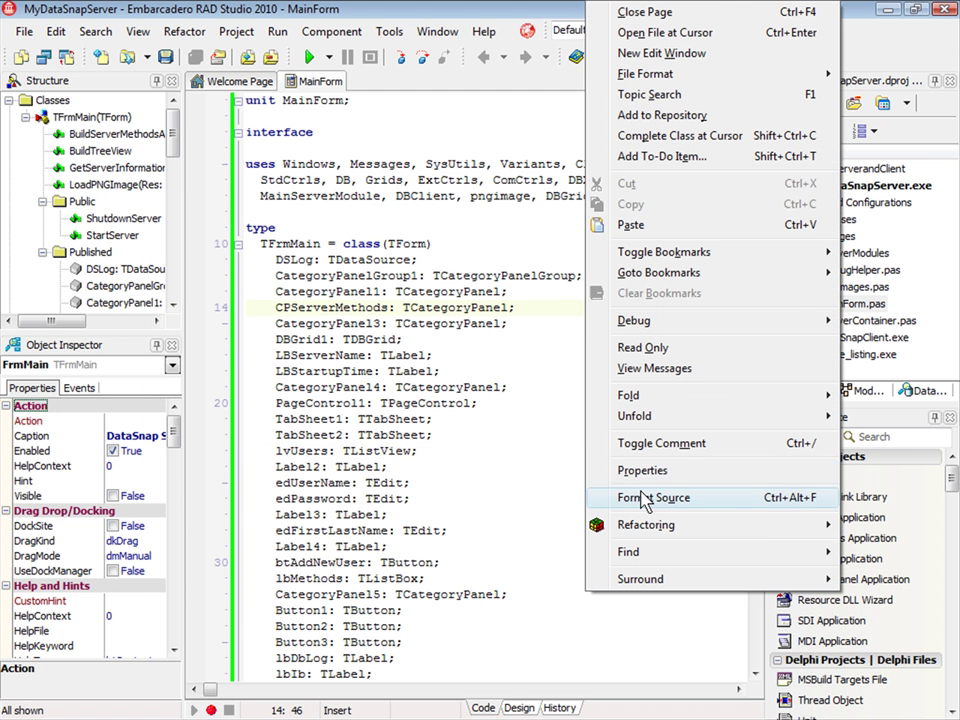
{"action": "left_click", "coordinate": [645, 498]}
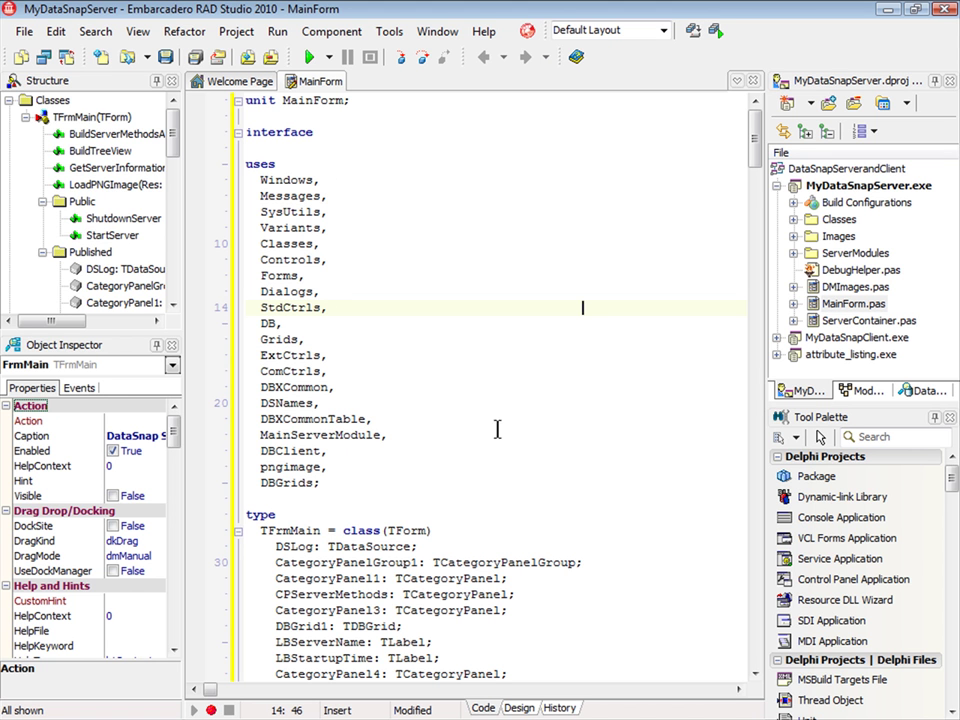
{"action": "left_click_drag", "start_coordinate": [753, 125], "coordinate": [750, 253]}
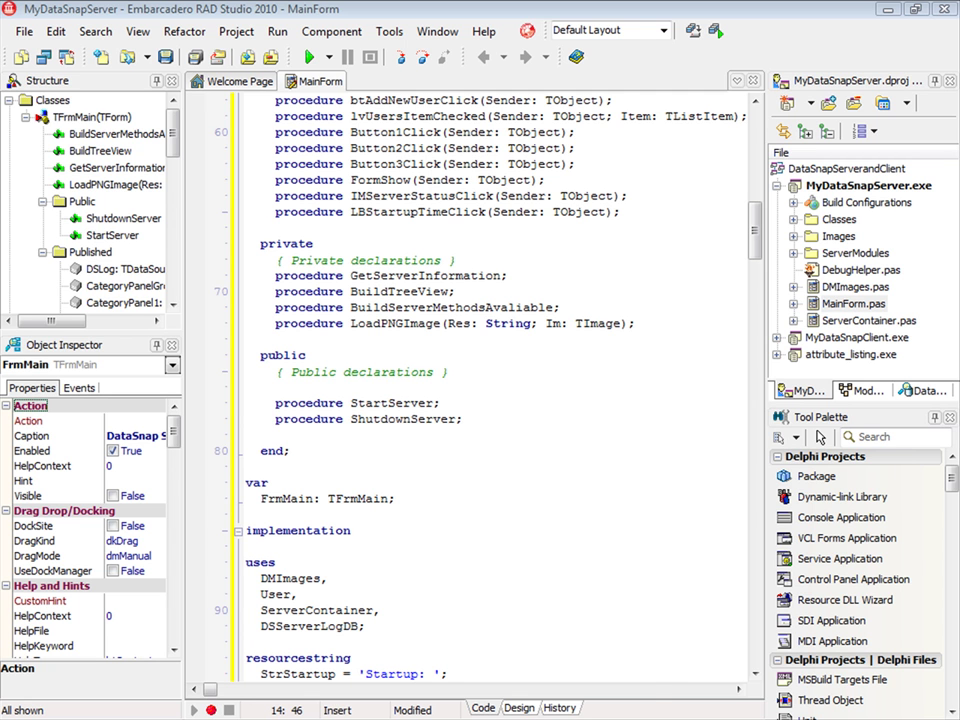
Step: Return to the MainForm designer and show the Component toolbar
{"action": "key", "text": "F12"}
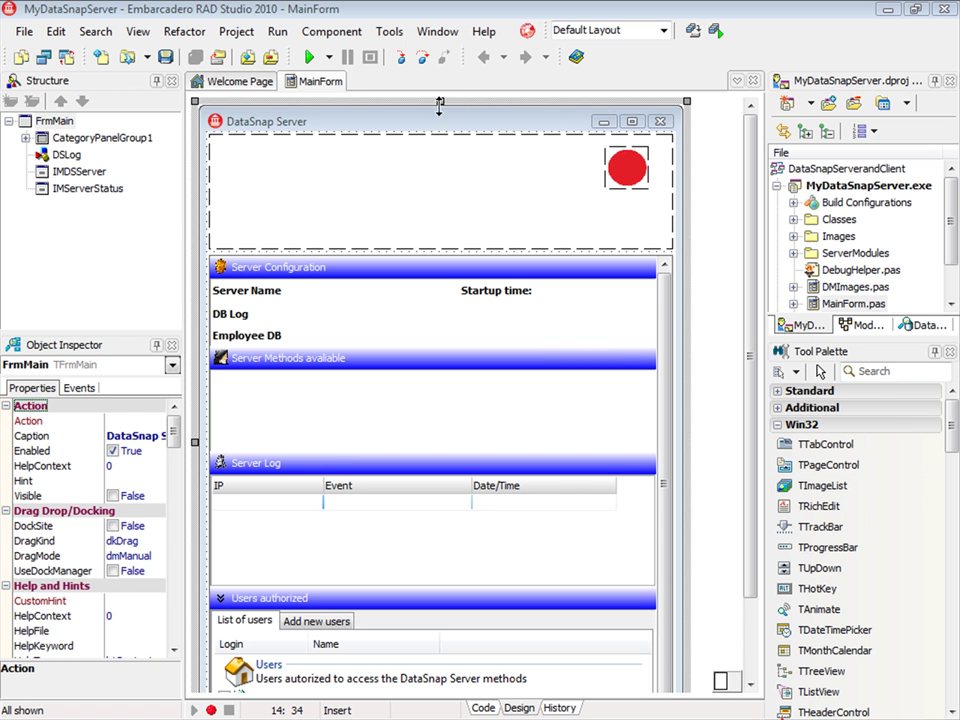
{"action": "right_click", "coordinate": [645, 56]}
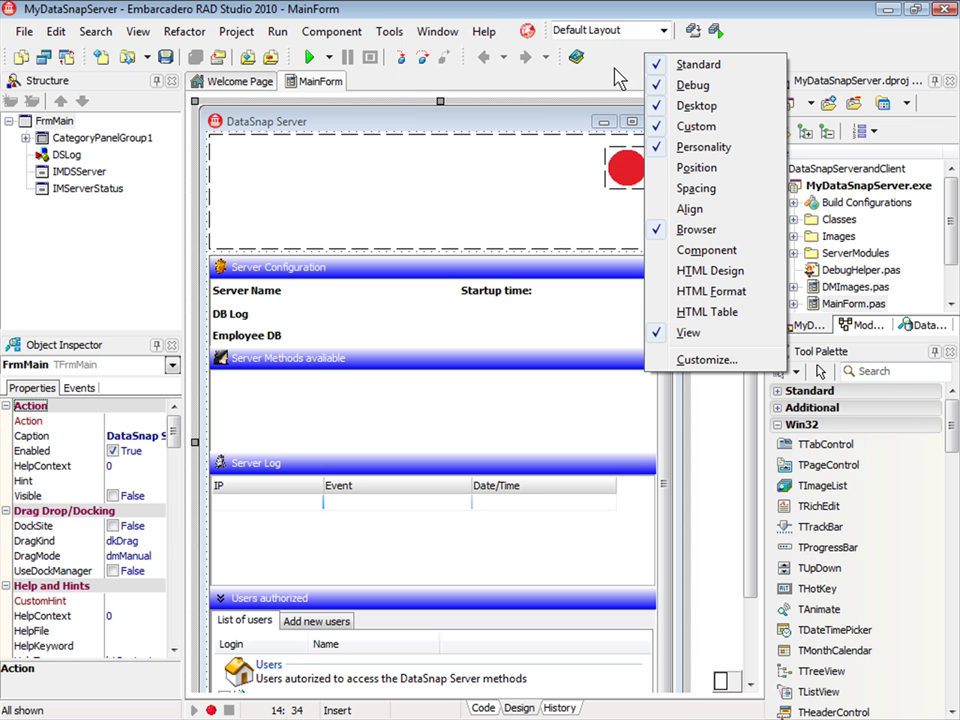
{"action": "left_click", "coordinate": [731, 253]}
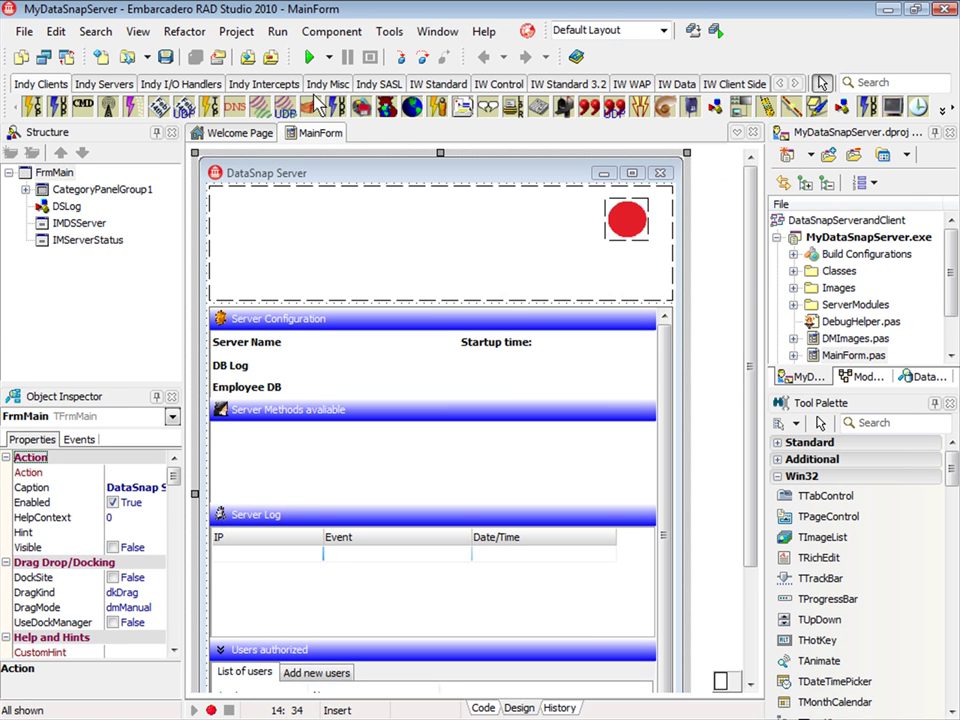
Step: Browse the Component toolbar's categories, including Additional, Data Controls, Standard and DataSnap Client
{"action": "left_click", "coordinate": [33, 87]}
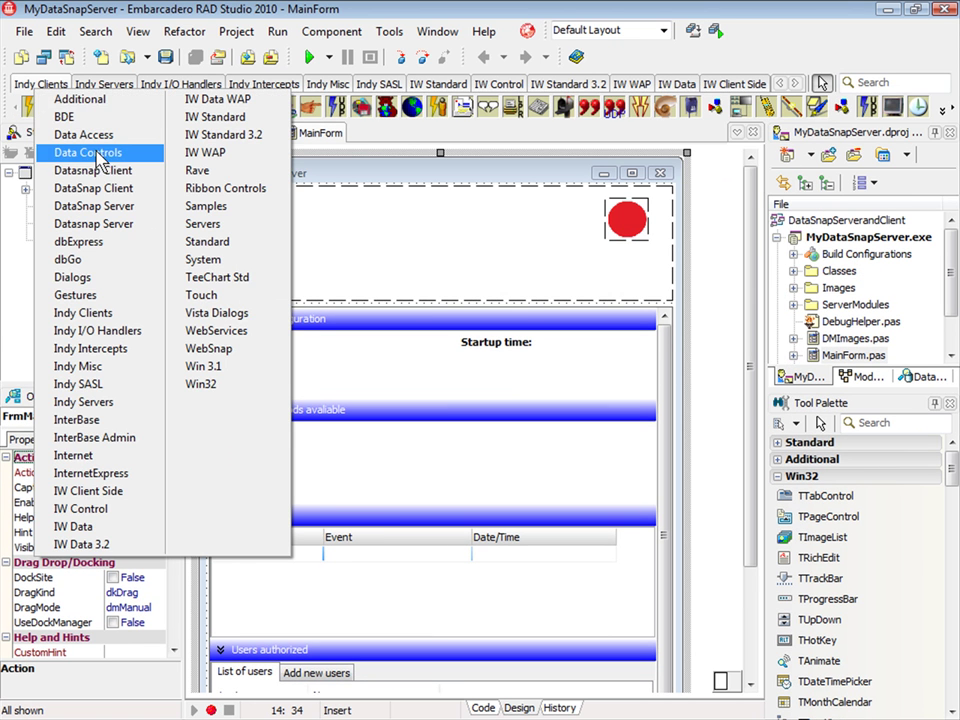
{"action": "left_click", "coordinate": [121, 113]}
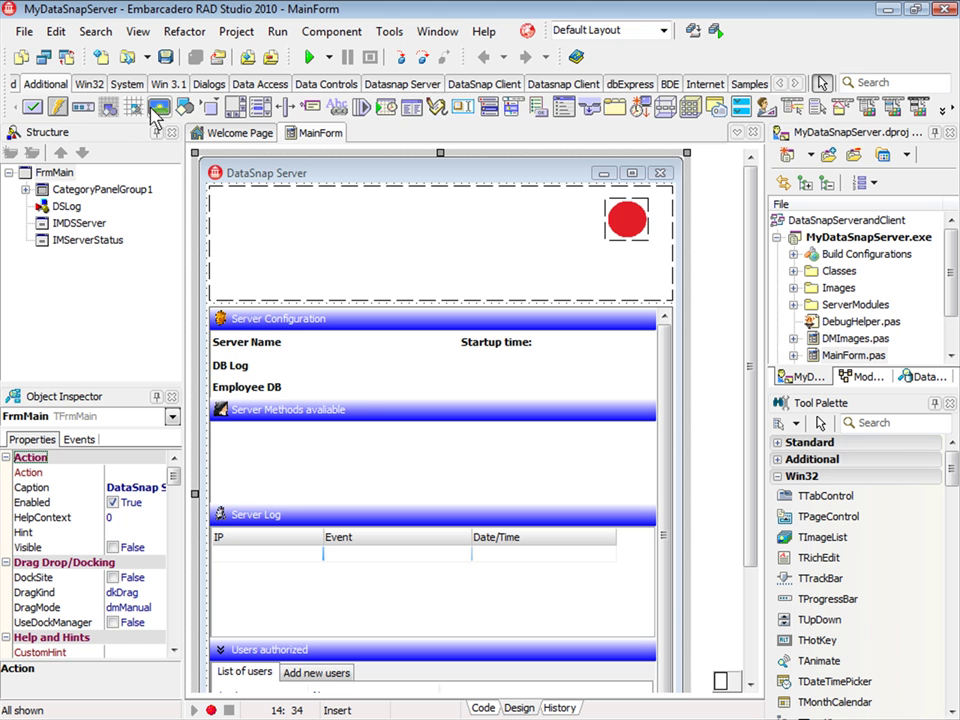
{"action": "left_click", "coordinate": [422, 86]}
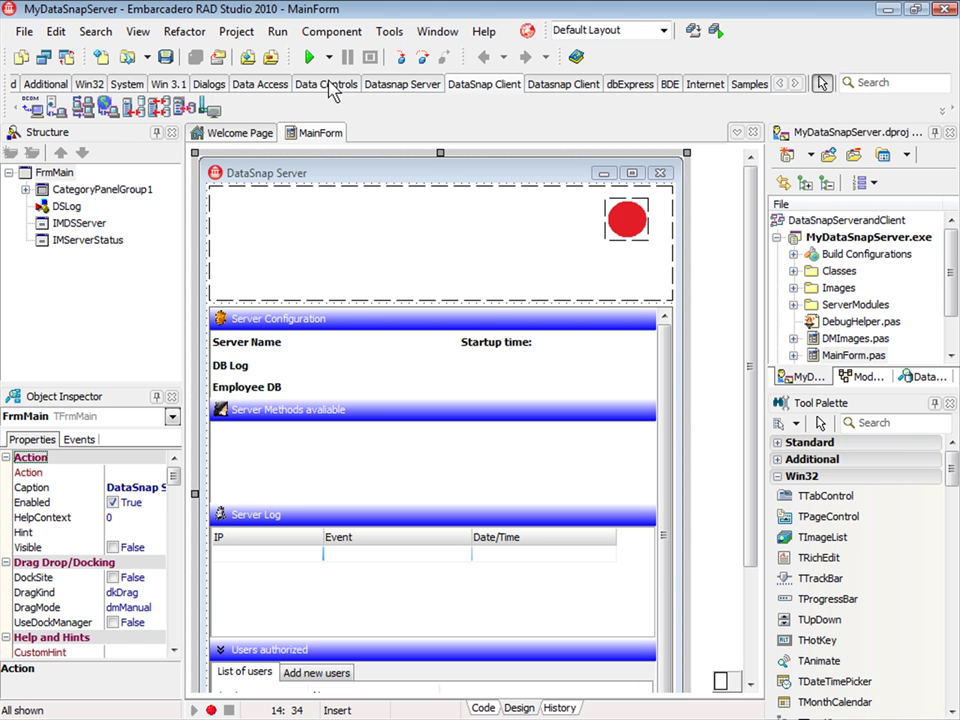
{"action": "left_click", "coordinate": [326, 86]}
{"action": "right_click", "coordinate": [426, 103]}
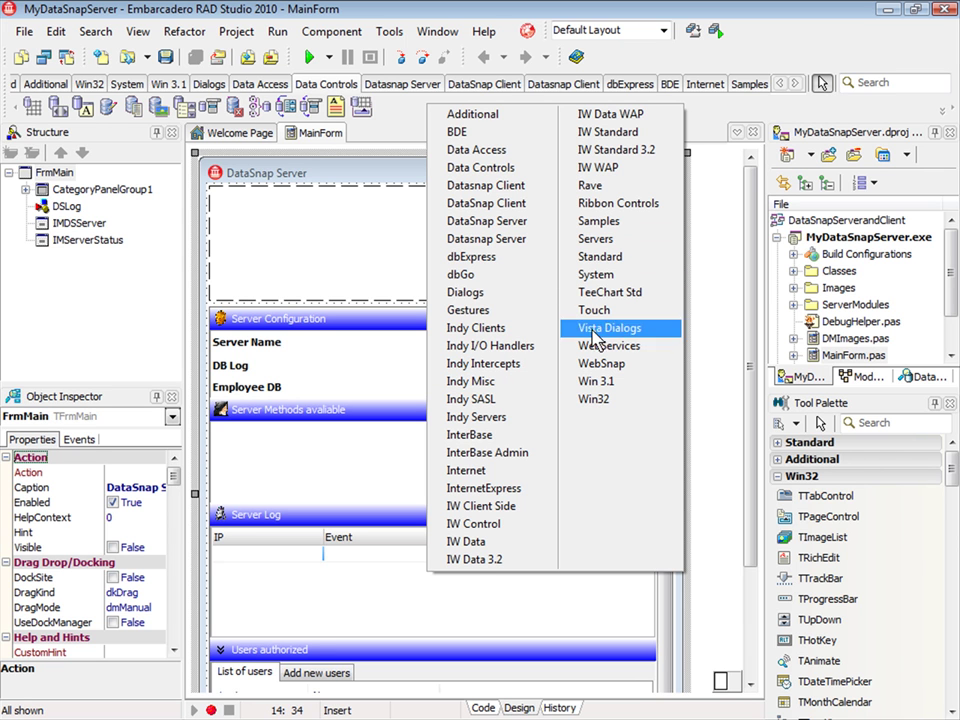
{"action": "left_click", "coordinate": [600, 257]}
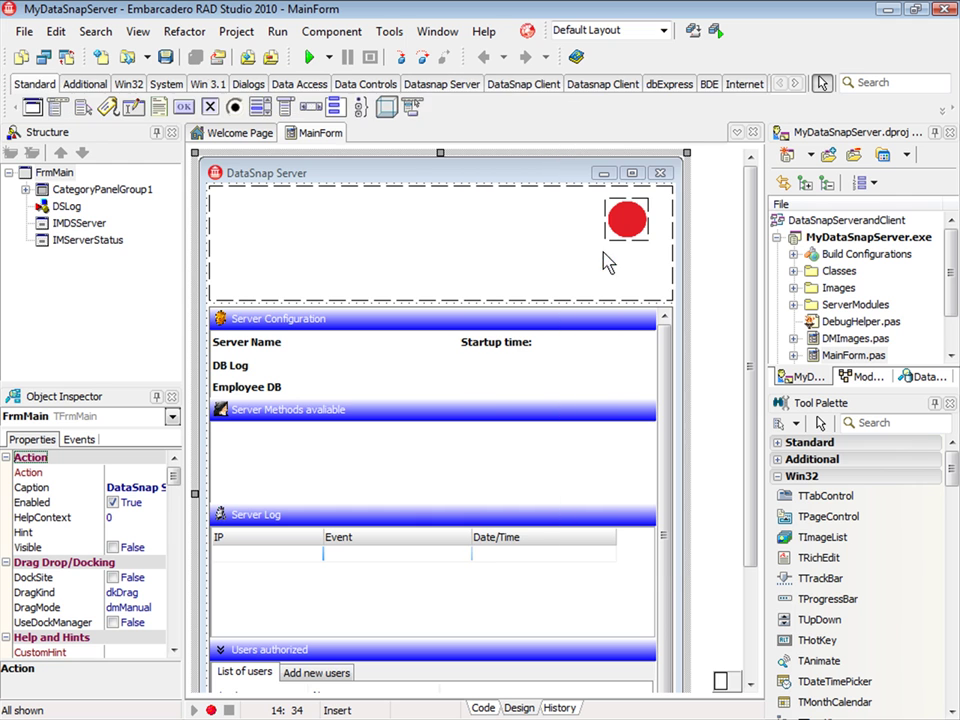
{"action": "left_click", "coordinate": [450, 85]}
{"action": "left_click", "coordinate": [512, 86]}
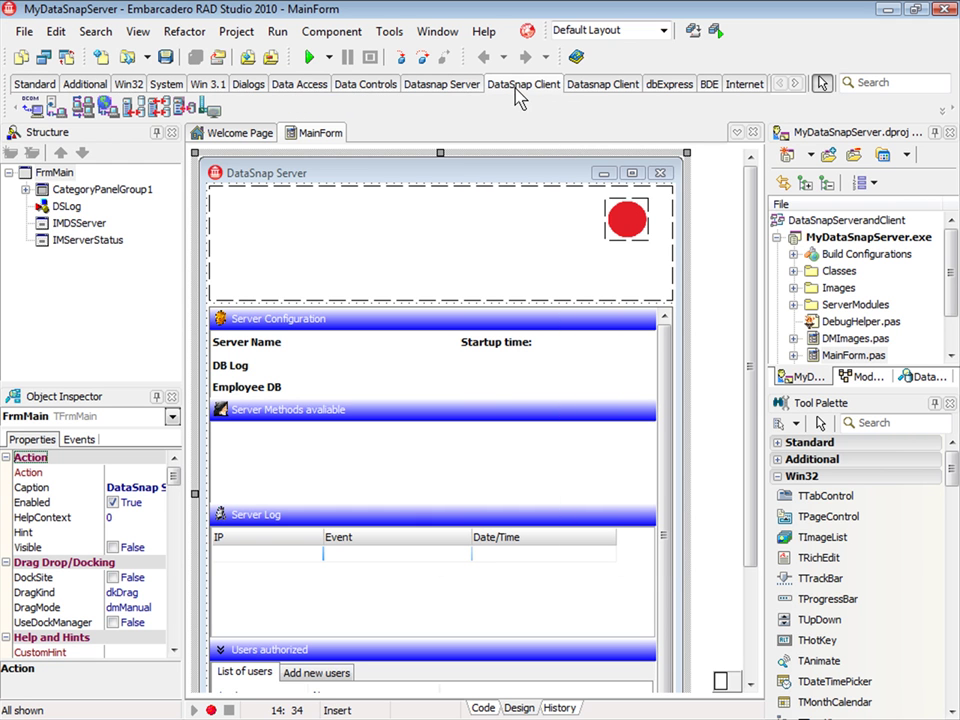
Step: Filter the Component toolbar by "label"
{"action": "left_click", "coordinate": [911, 84]}
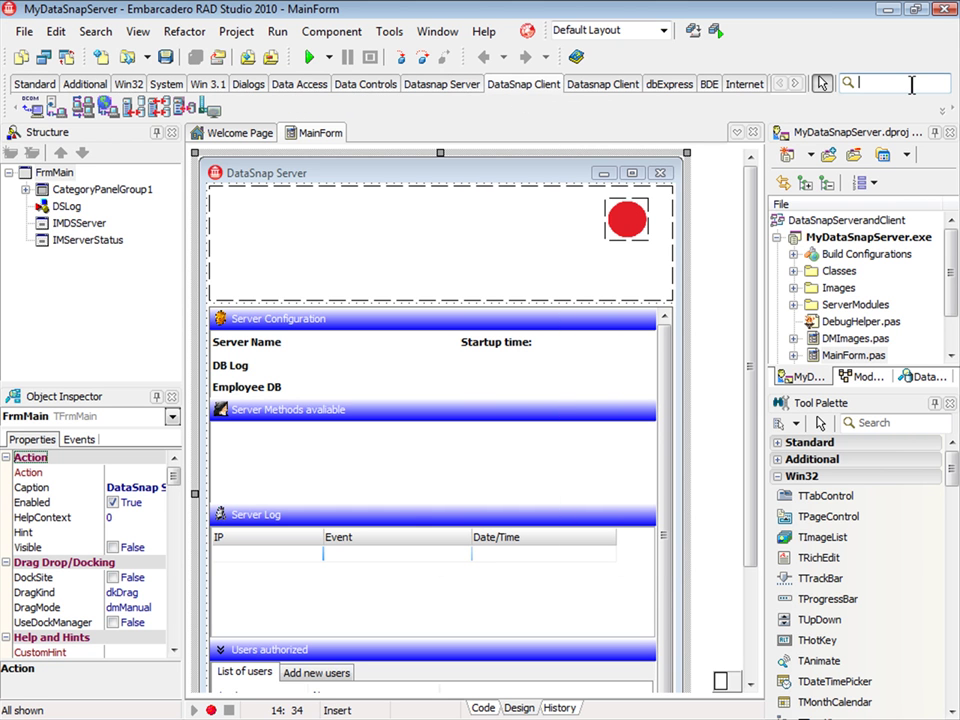
{"action": "type", "text": "l"}
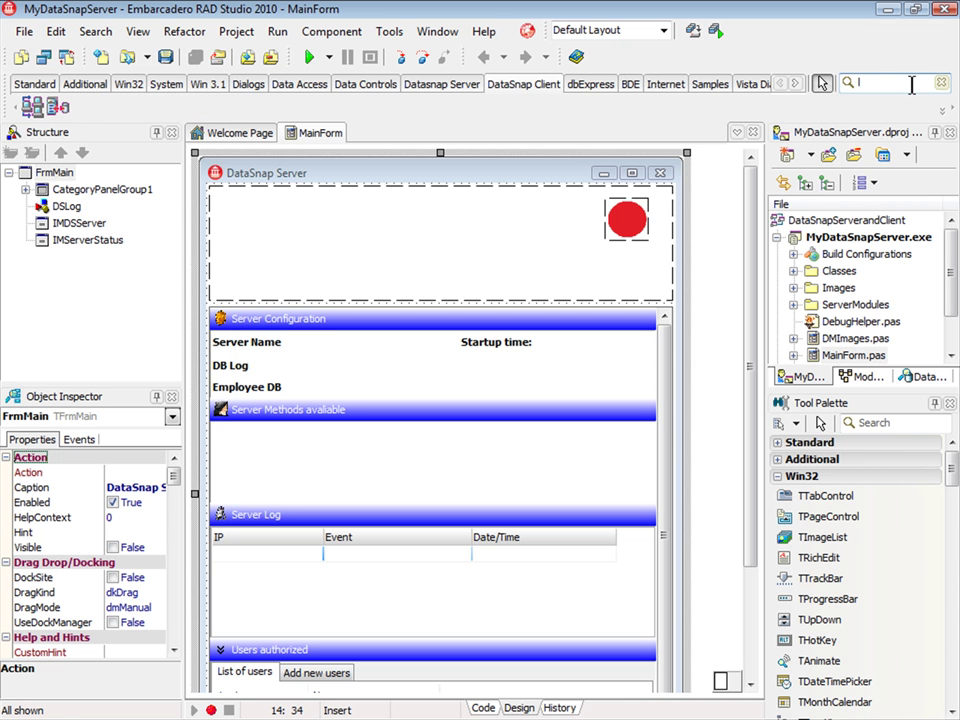
{"action": "type", "text": "abel"}
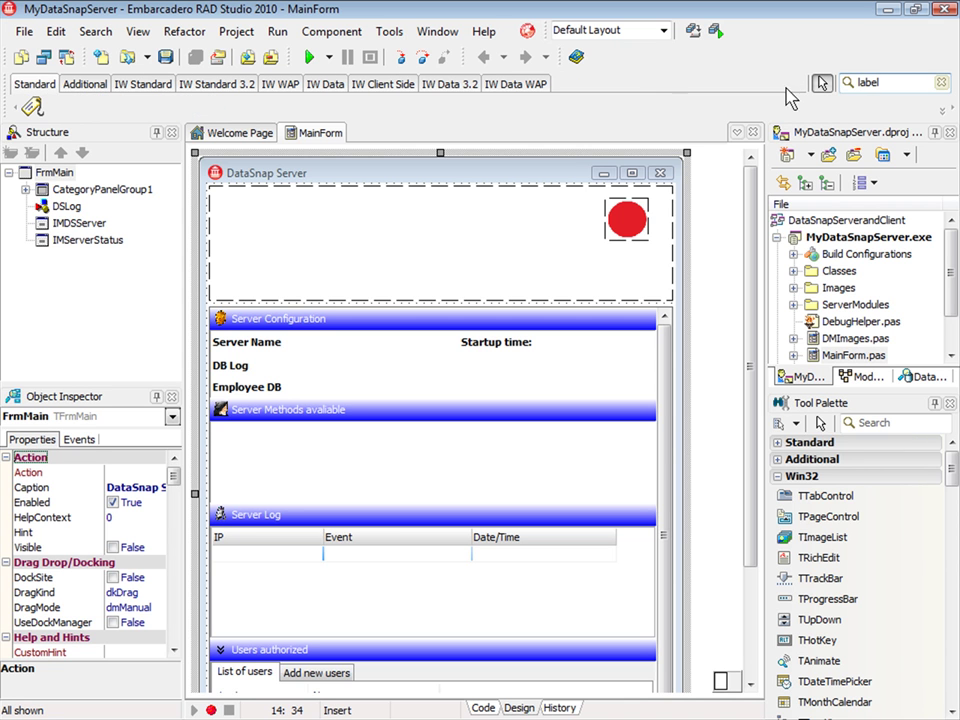
Step: Browse the filtered Component toolbar's categories from Additional through the IW groups, ending on IW Data WAP
{"action": "left_click", "coordinate": [78, 86]}
{"action": "left_click", "coordinate": [135, 86]}
{"action": "left_click", "coordinate": [204, 88]}
{"action": "left_click", "coordinate": [278, 86]}
{"action": "left_click", "coordinate": [326, 86]}
{"action": "left_click", "coordinate": [375, 86]}
{"action": "left_click", "coordinate": [458, 90]}
{"action": "left_click", "coordinate": [508, 90]}
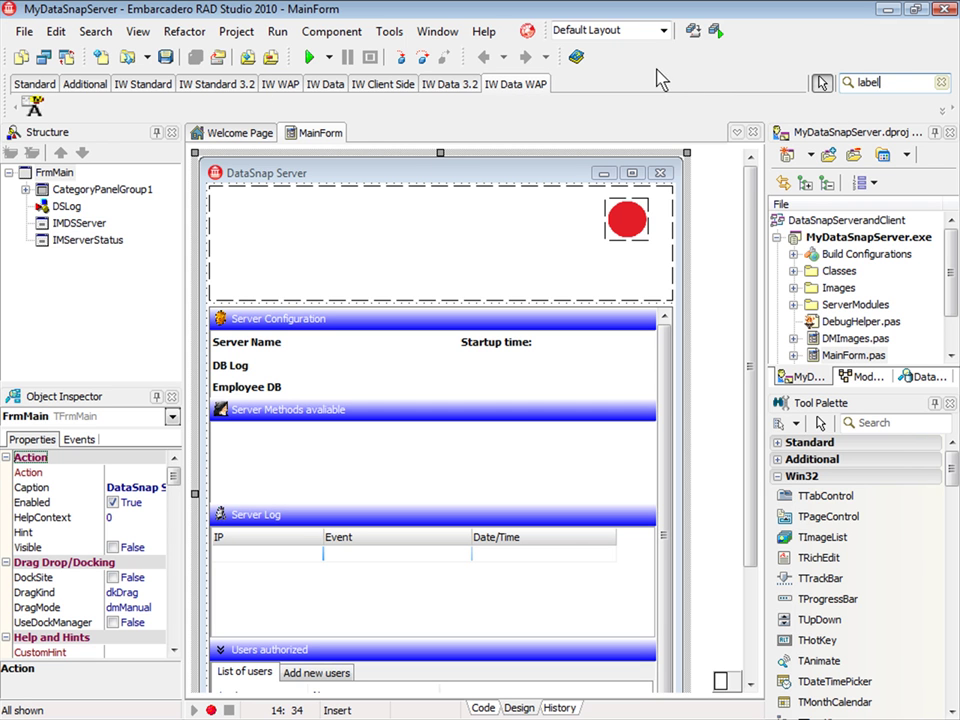
Step: Undock and enlarge the Tool Palette over the form designer, filter it by "edit", and close the palette
{"action": "left_click_drag", "start_coordinate": [862, 410], "coordinate": [666, 262]}
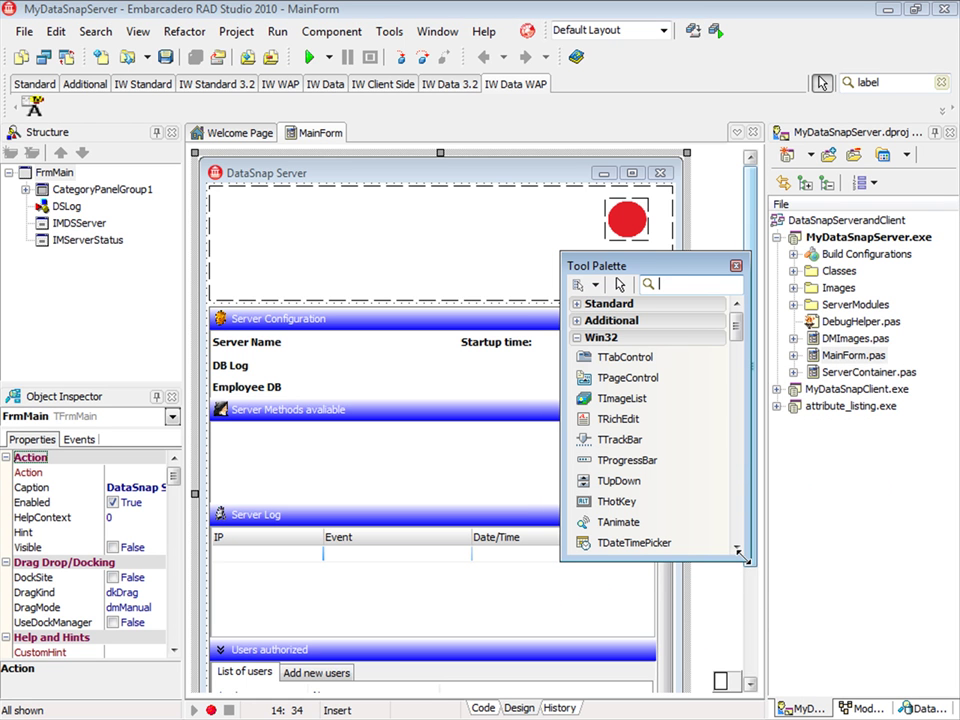
{"action": "left_click_drag", "start_coordinate": [748, 565], "coordinate": [848, 606]}
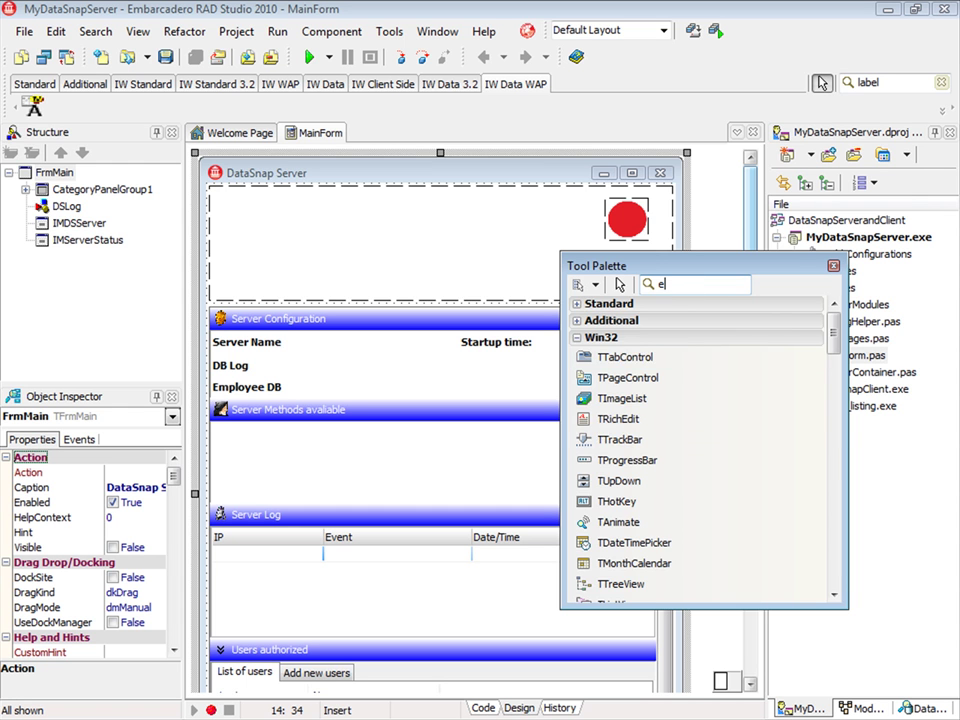
{"action": "type", "text": "edit"}
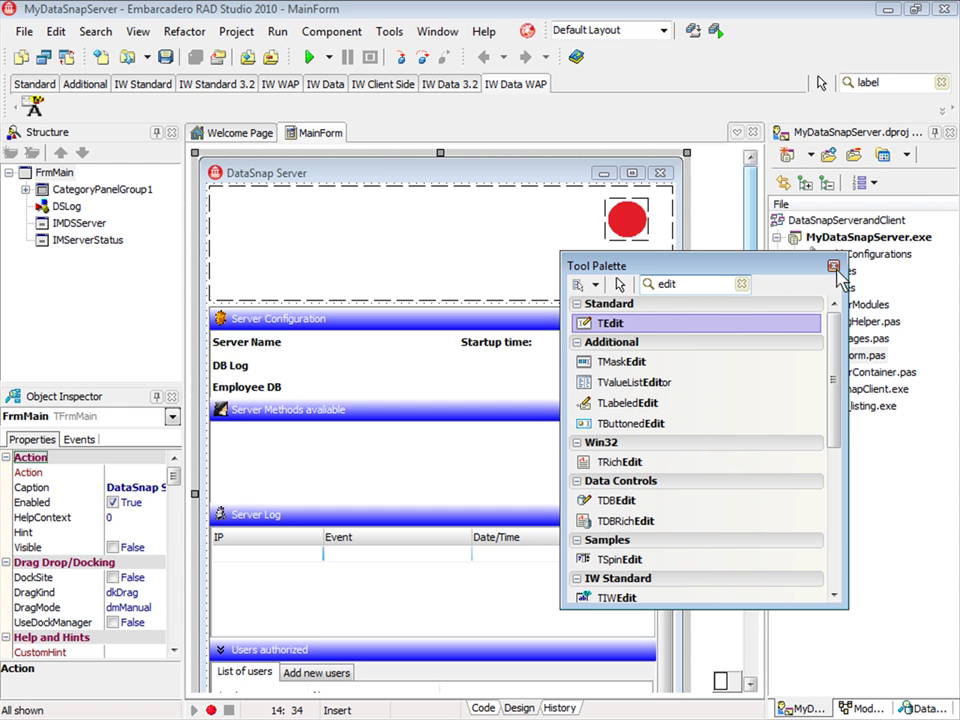
{"action": "left_click", "coordinate": [833, 265]}
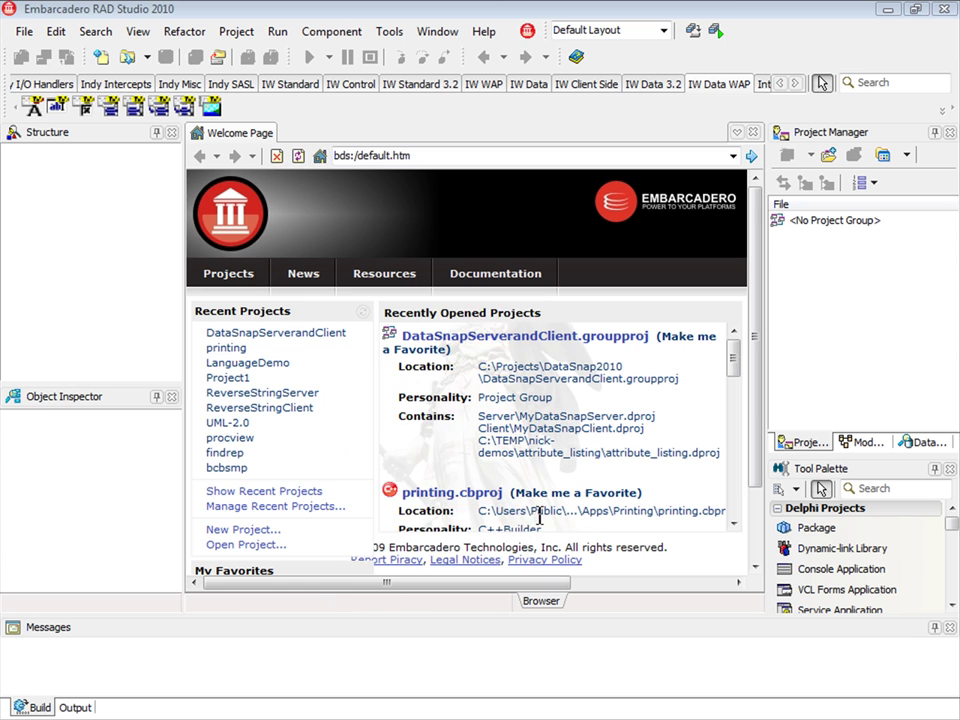
Step: Open the recent printing.cbproj project and build printing.exe, dismissing the build dialog when it is done
{"action": "left_click", "coordinate": [447, 493]}
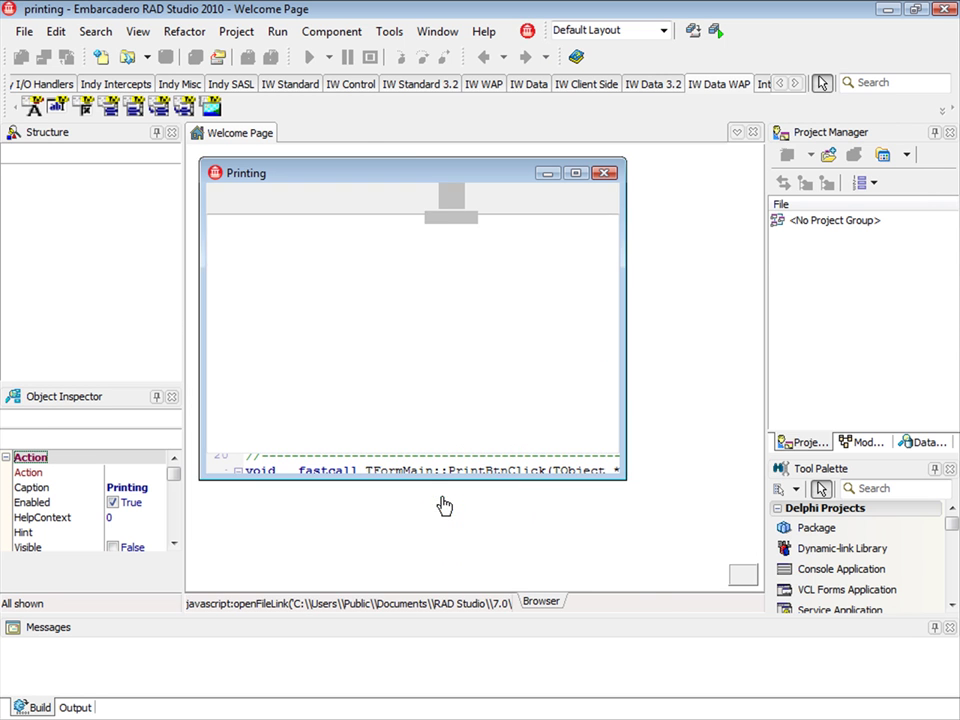
{"action": "left_click", "coordinate": [423, 313]}
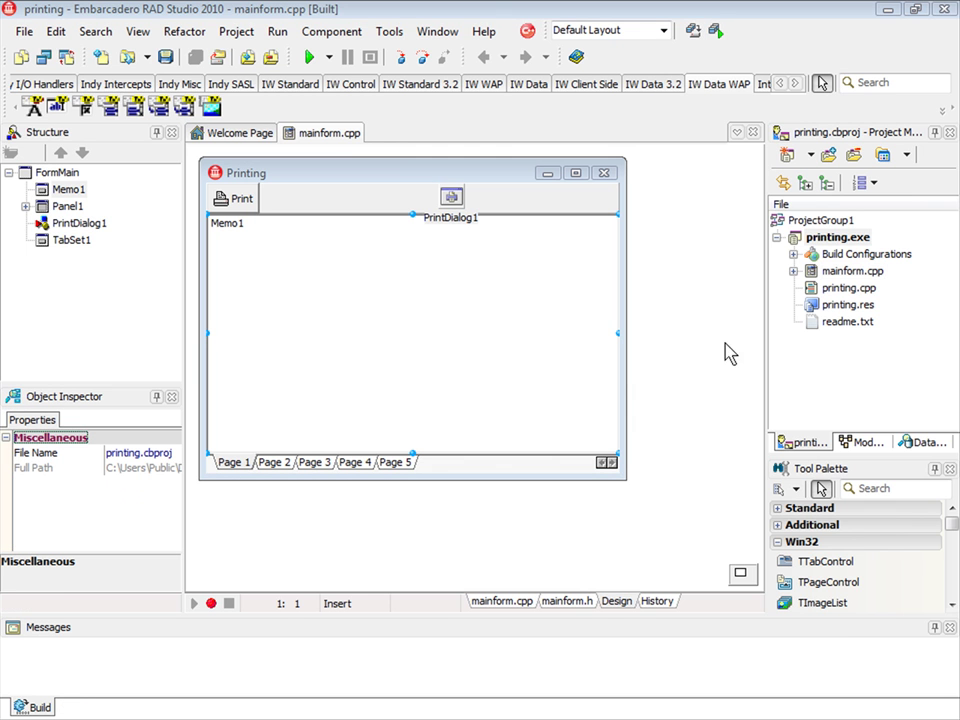
{"action": "right_click", "coordinate": [816, 238]}
{"action": "left_click", "coordinate": [828, 271]}
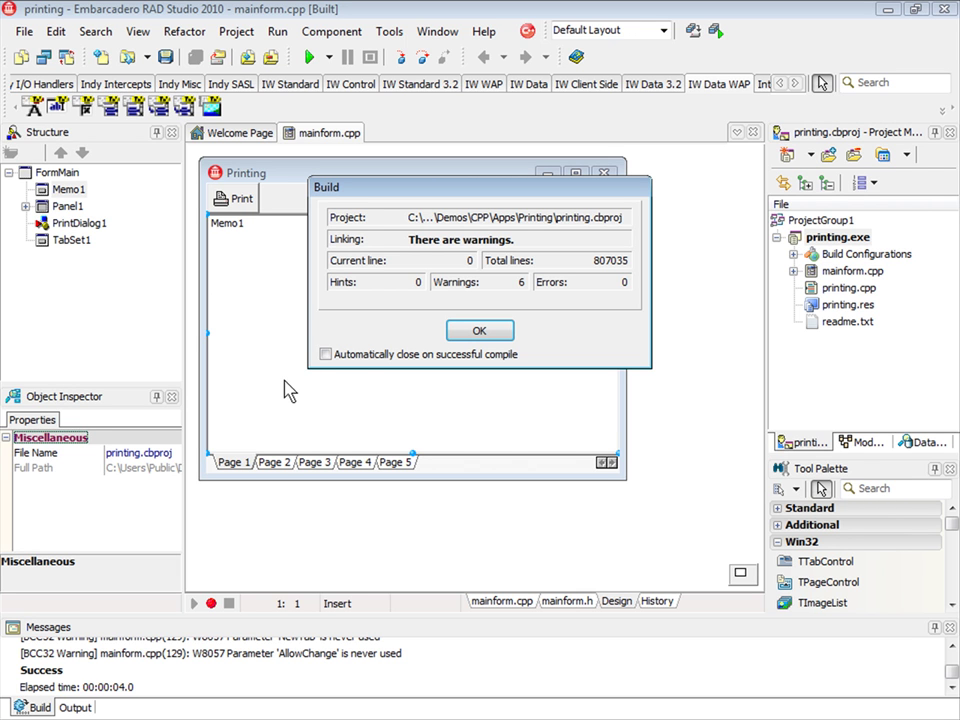
{"action": "left_click", "coordinate": [480, 331]}
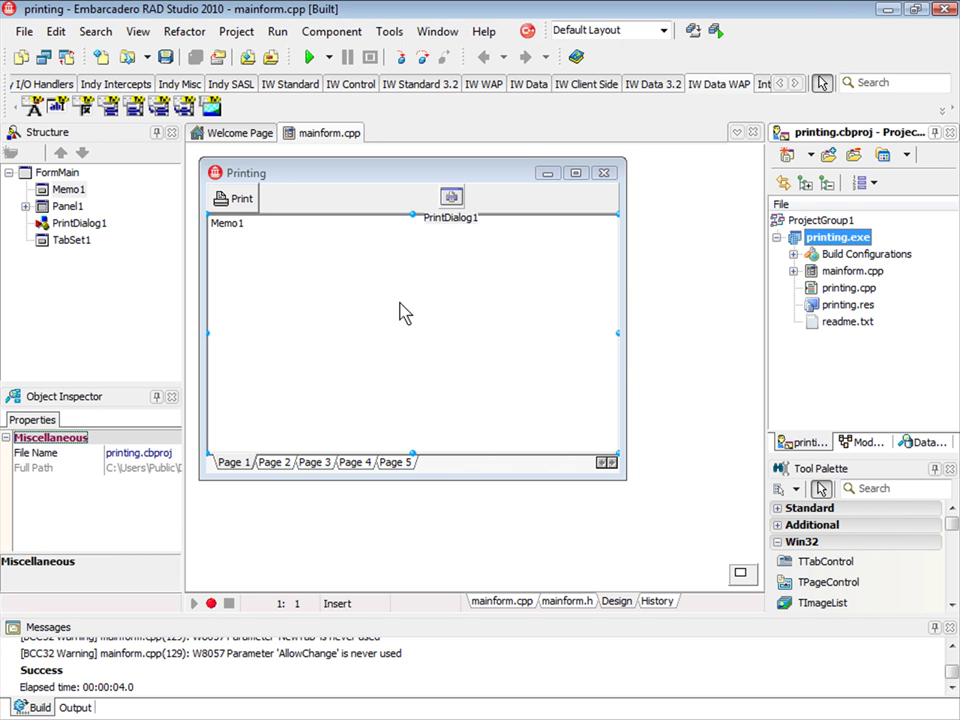
Step: Find the Background Compilation preference by searching IDE Insight for "background", enable it and accept the options
{"action": "key", "text": "ctrl+period"}
{"action": "type", "text": "background"}
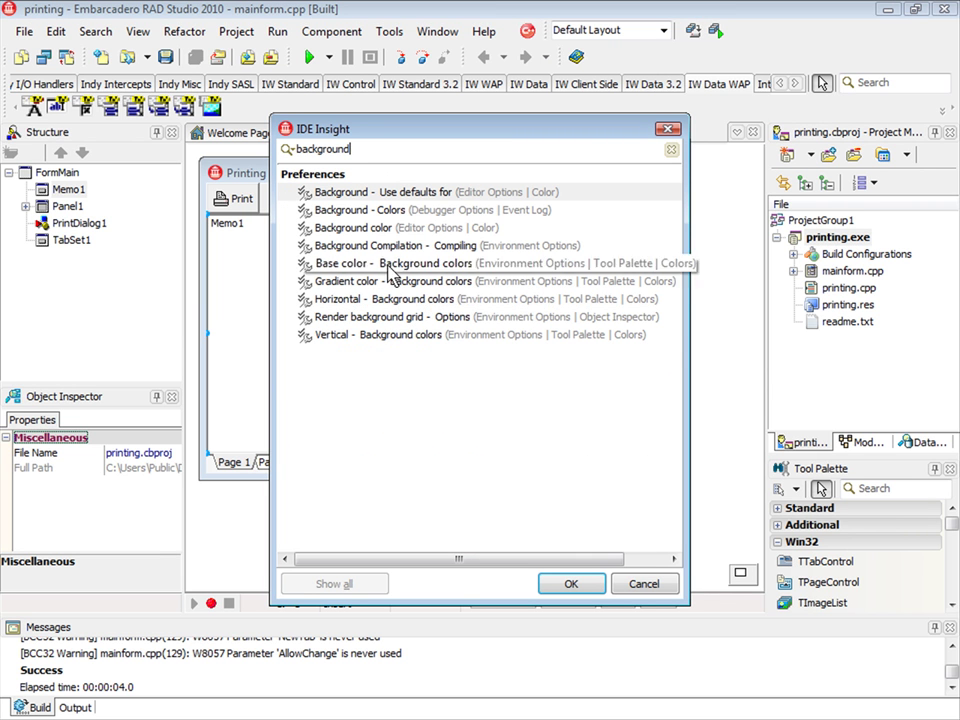
{"action": "double_click", "coordinate": [386, 249]}
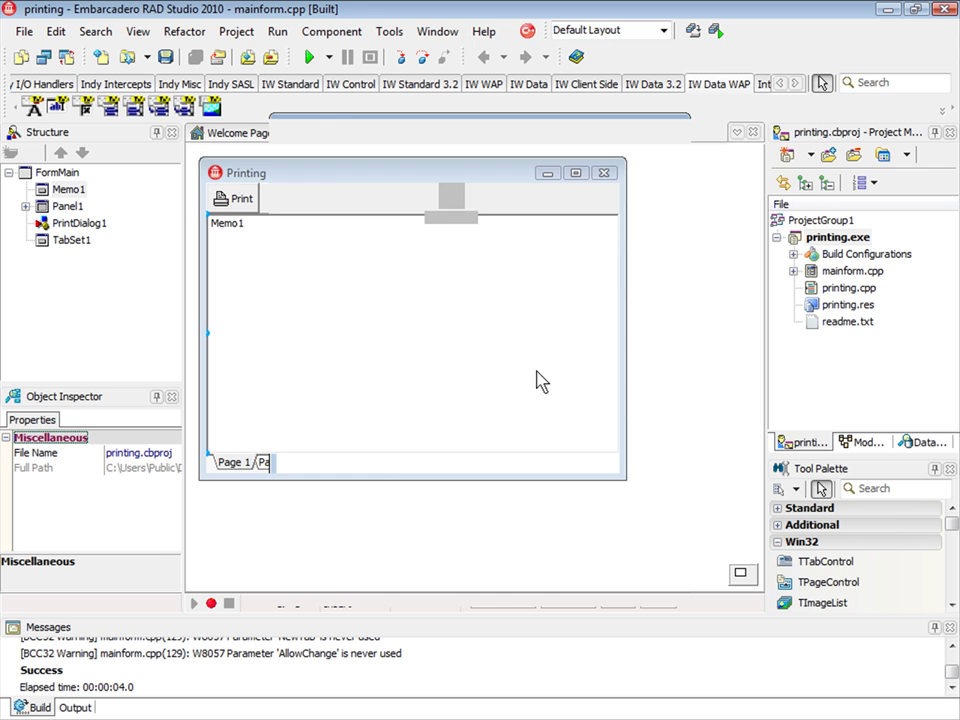
{"action": "left_click", "coordinate": [669, 300]}
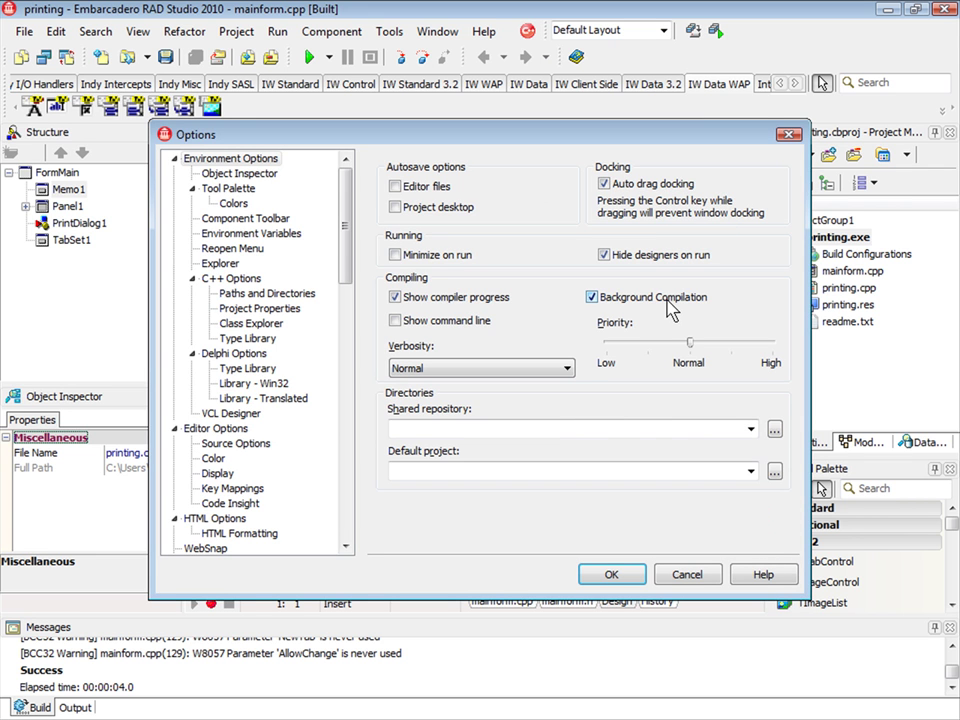
{"action": "left_click", "coordinate": [611, 574]}
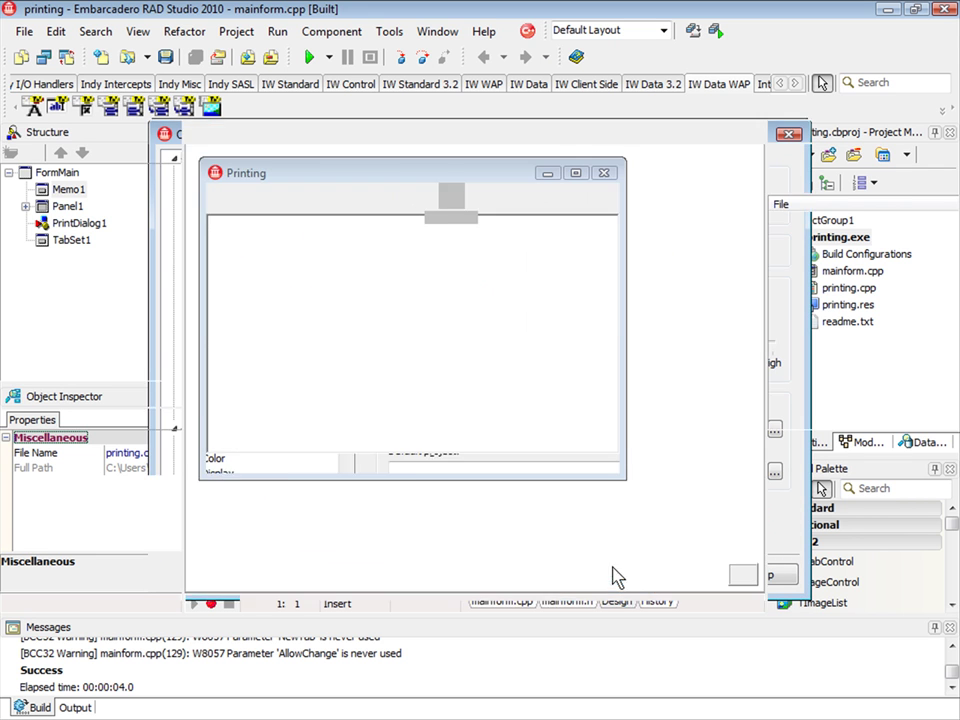
Step: Clean the printing.exe project and dismiss the Clean dialog
{"action": "right_click", "coordinate": [838, 240]}
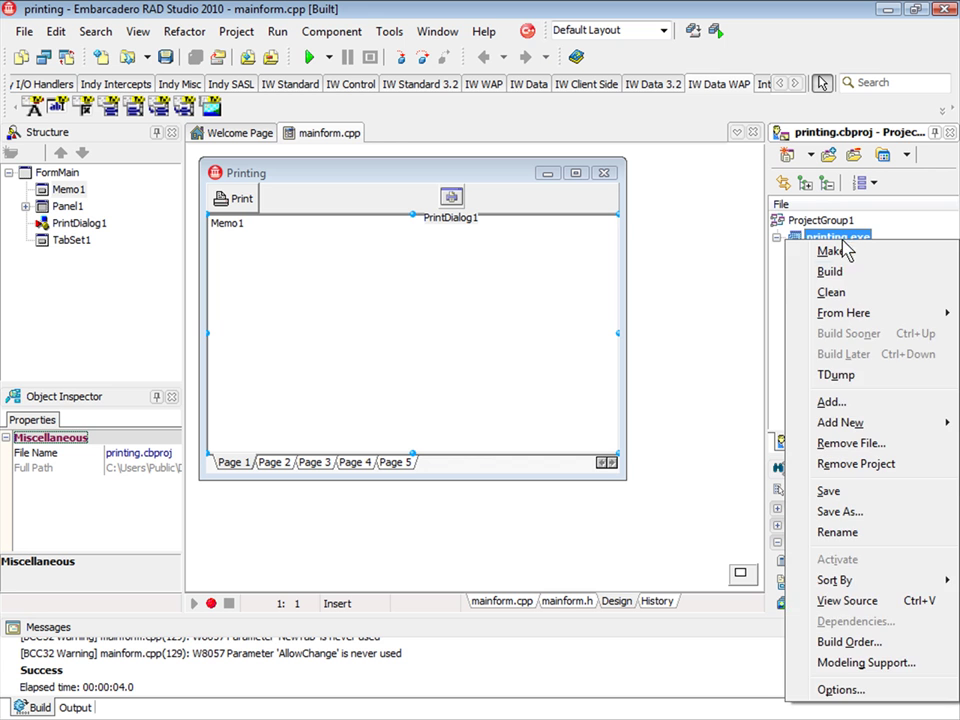
{"action": "left_click", "coordinate": [815, 292]}
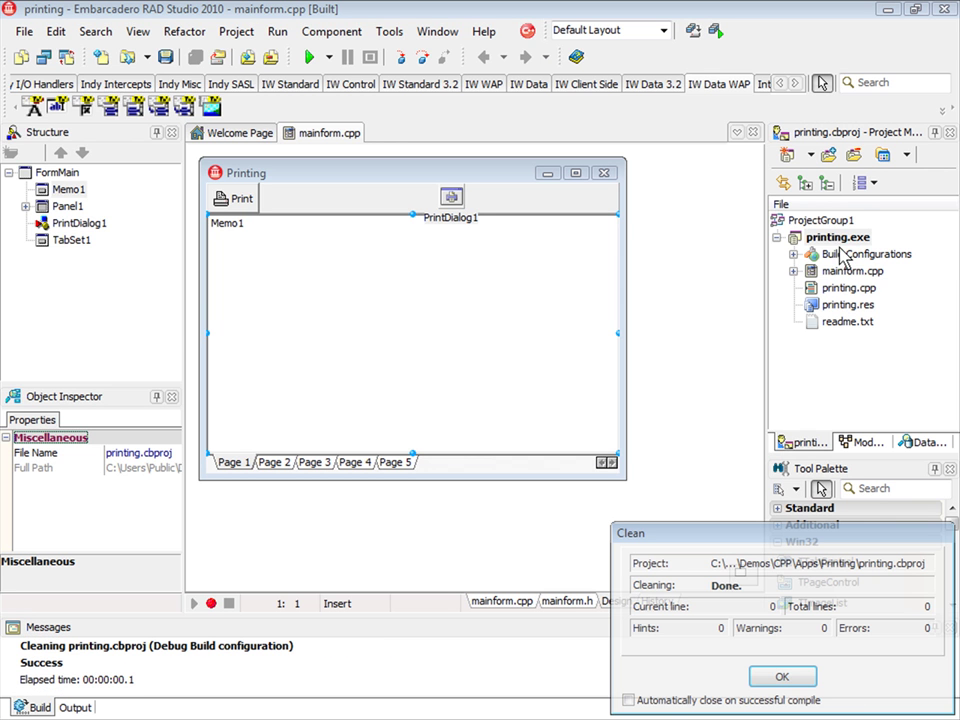
{"action": "left_click", "coordinate": [800, 682]}
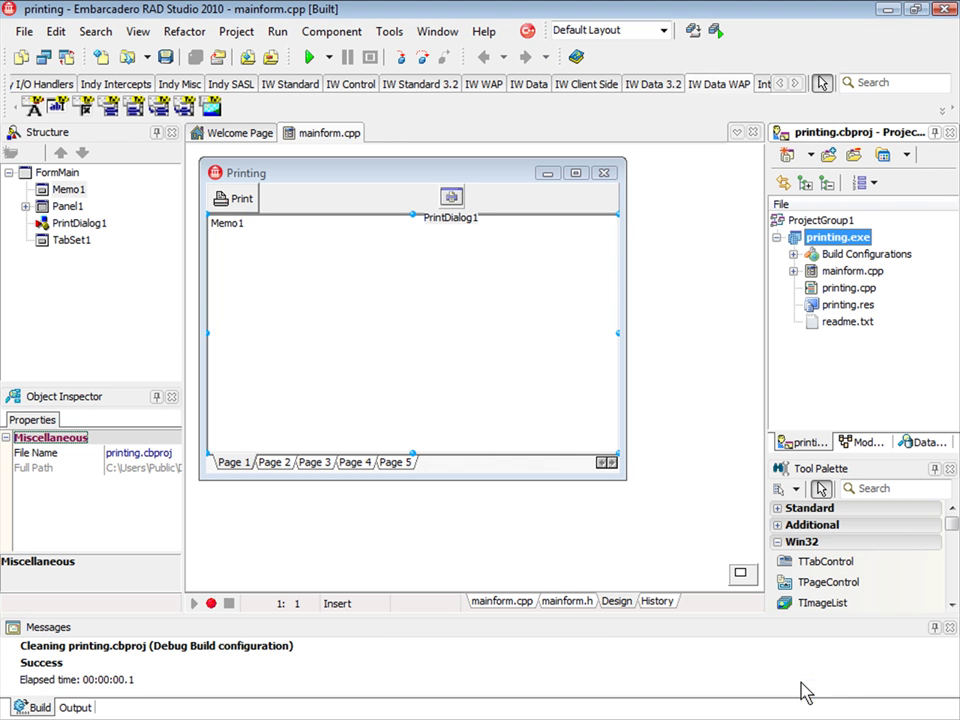
Step: Build printing.exe in the background while opening readme.txt and mainform.cpp from the project
{"action": "right_click", "coordinate": [826, 238]}
{"action": "left_click", "coordinate": [838, 272]}
{"action": "double_click", "coordinate": [840, 320]}
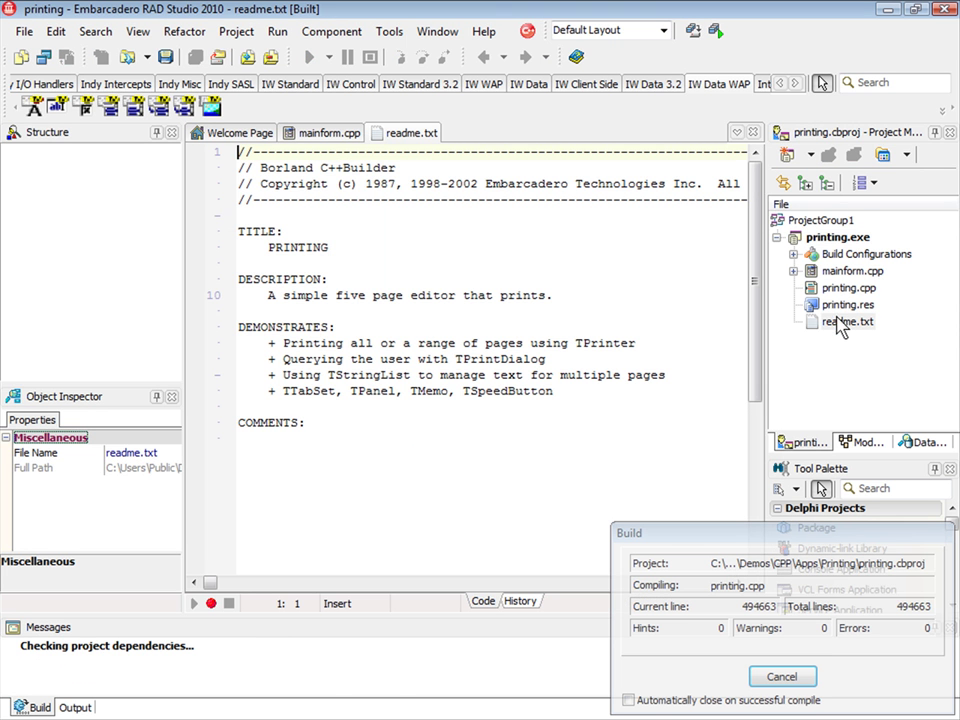
{"action": "double_click", "coordinate": [828, 272]}
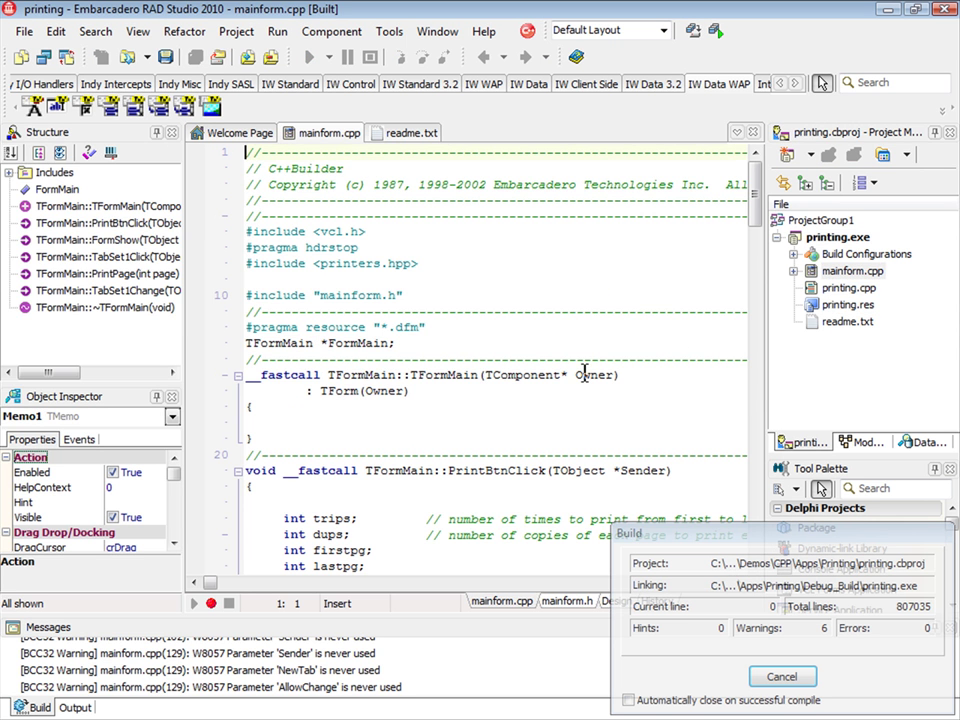
Step: Set breakpoints on line 23 and the "int dups" line of mainform.cpp, and dismiss the Build dialog
{"action": "left_click", "coordinate": [244, 406]}
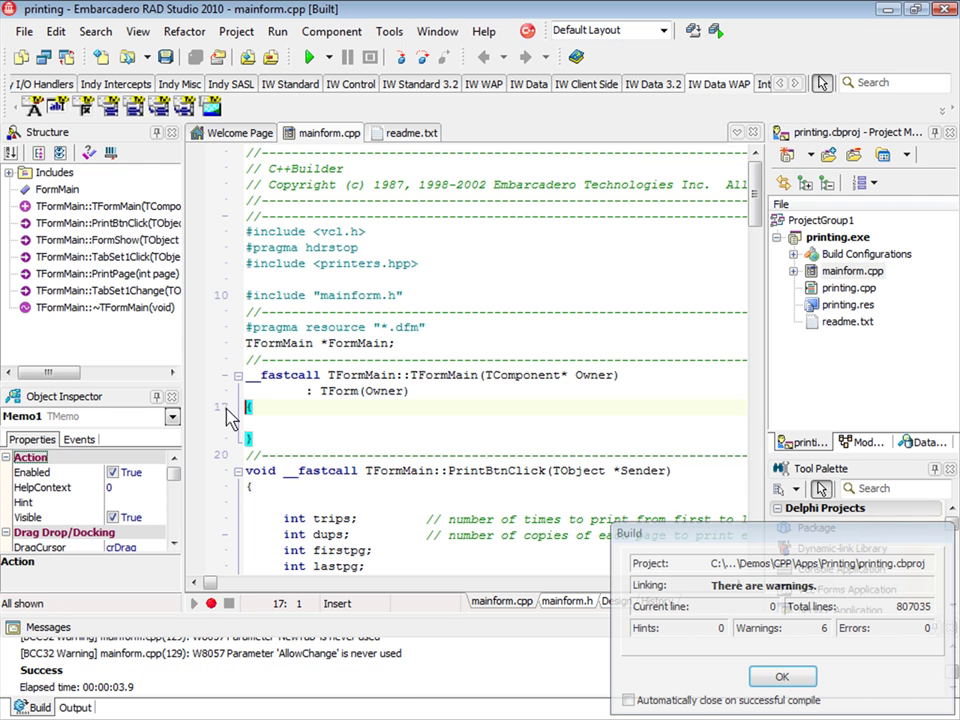
{"action": "left_click", "coordinate": [196, 536]}
{"action": "left_click", "coordinate": [195, 502]}
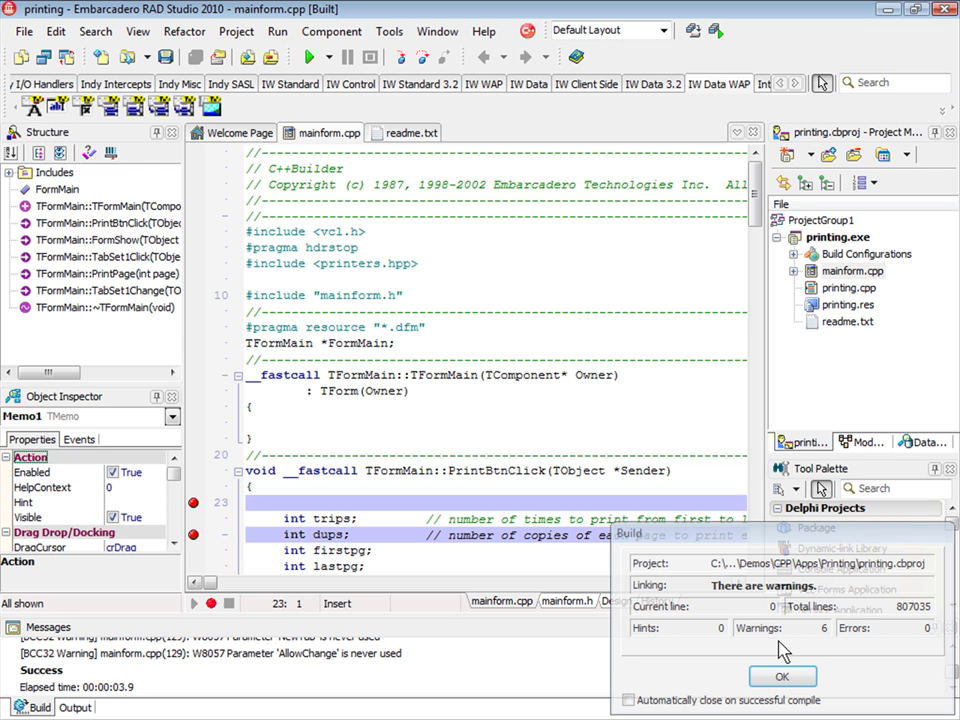
{"action": "left_click_drag", "start_coordinate": [800, 540], "coordinate": [776, 417]}
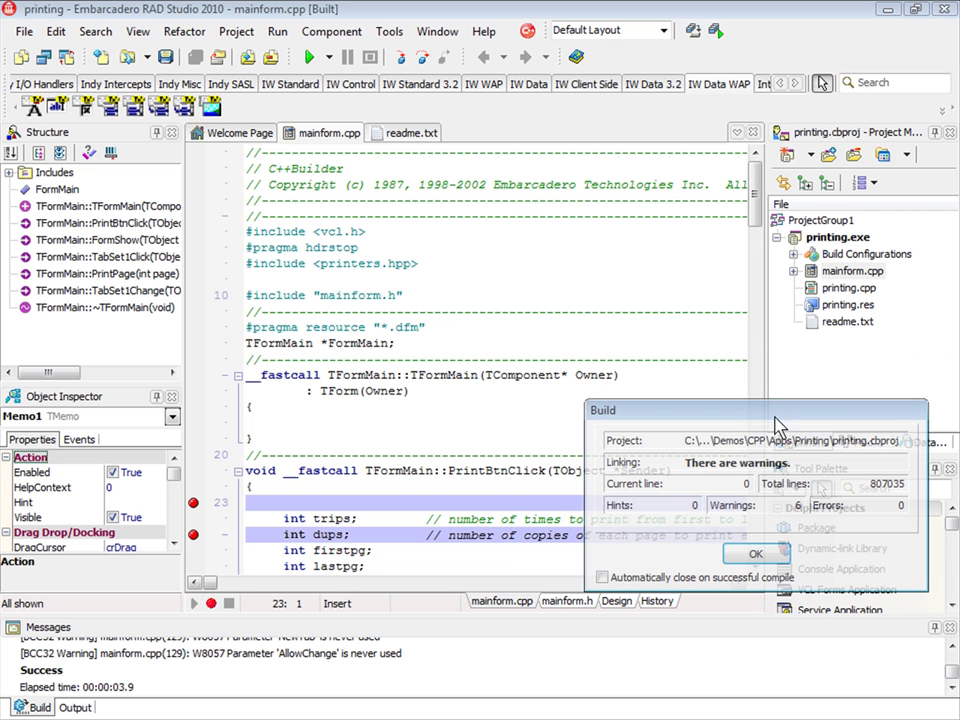
{"action": "left_click", "coordinate": [750, 551]}
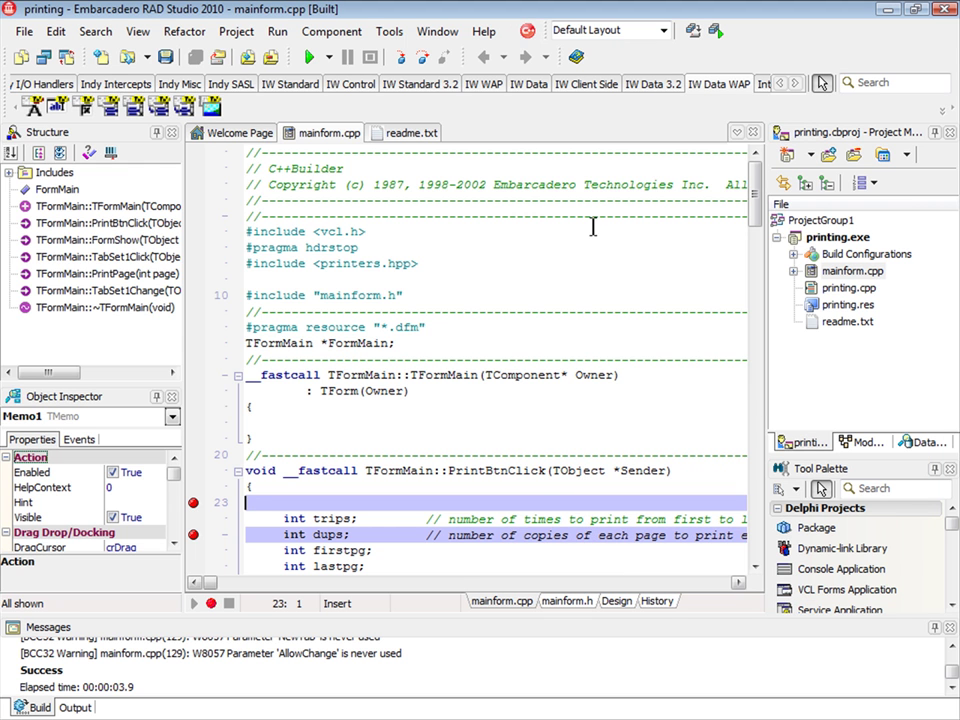
Step: Find the Show compiler progress preference by searching IDE Insight for "show comp", turn it off and accept the options
{"action": "key", "text": "ctrl+period"}
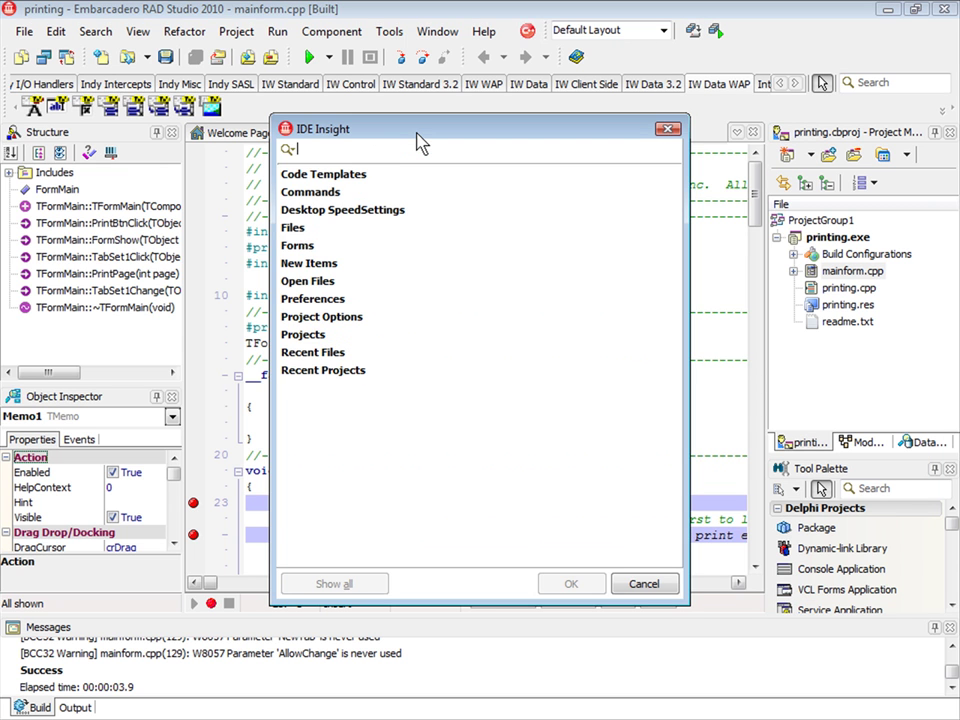
{"action": "type", "text": "show "}
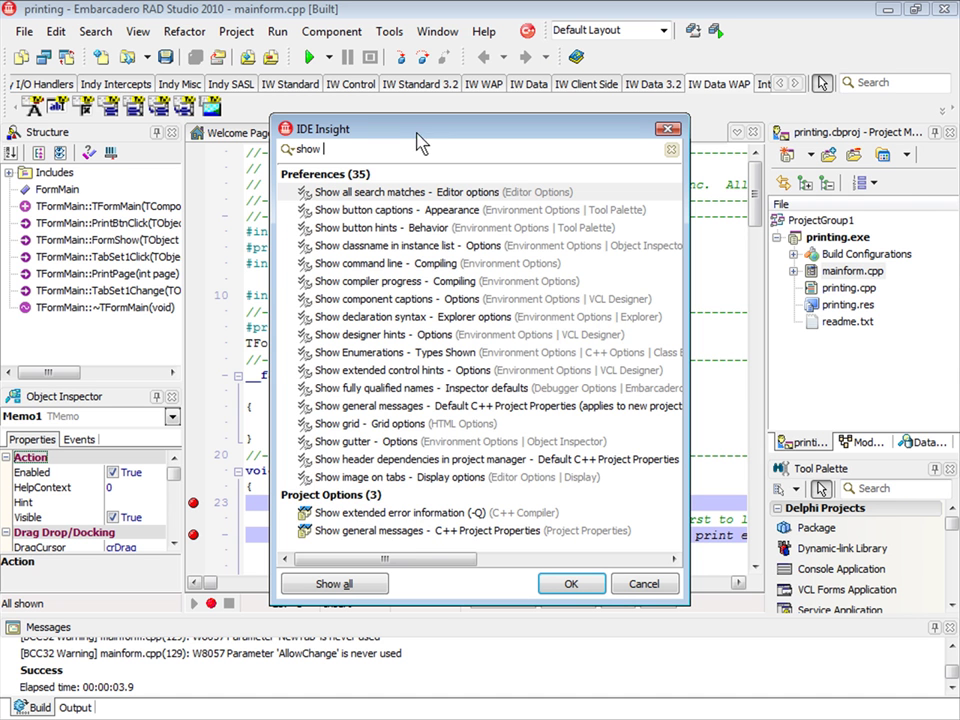
{"action": "type", "text": "comp"}
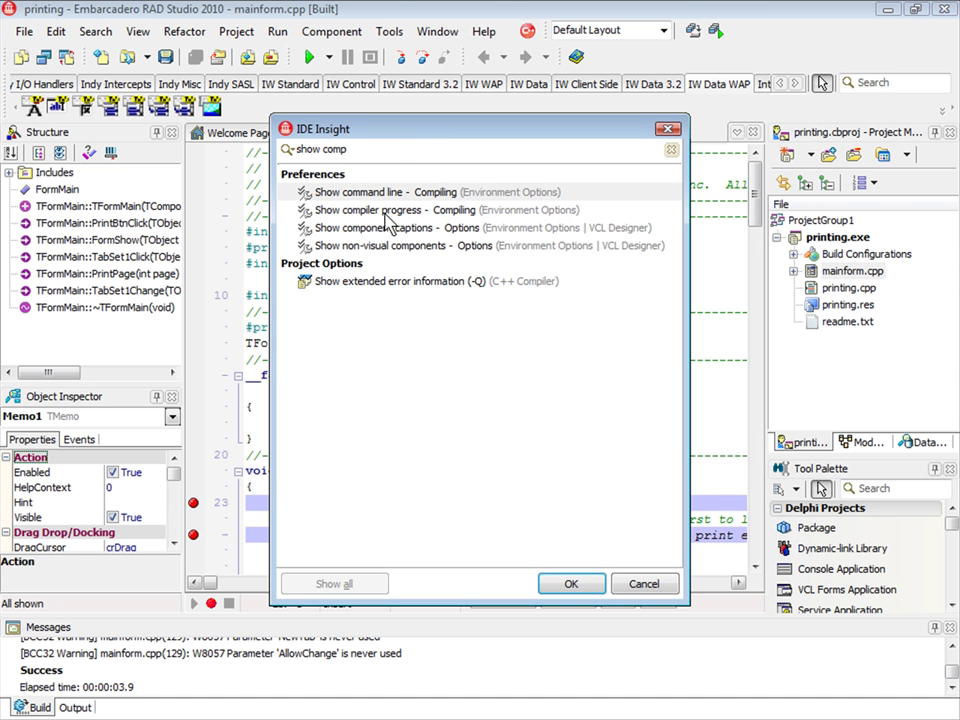
{"action": "key", "text": "Return"}
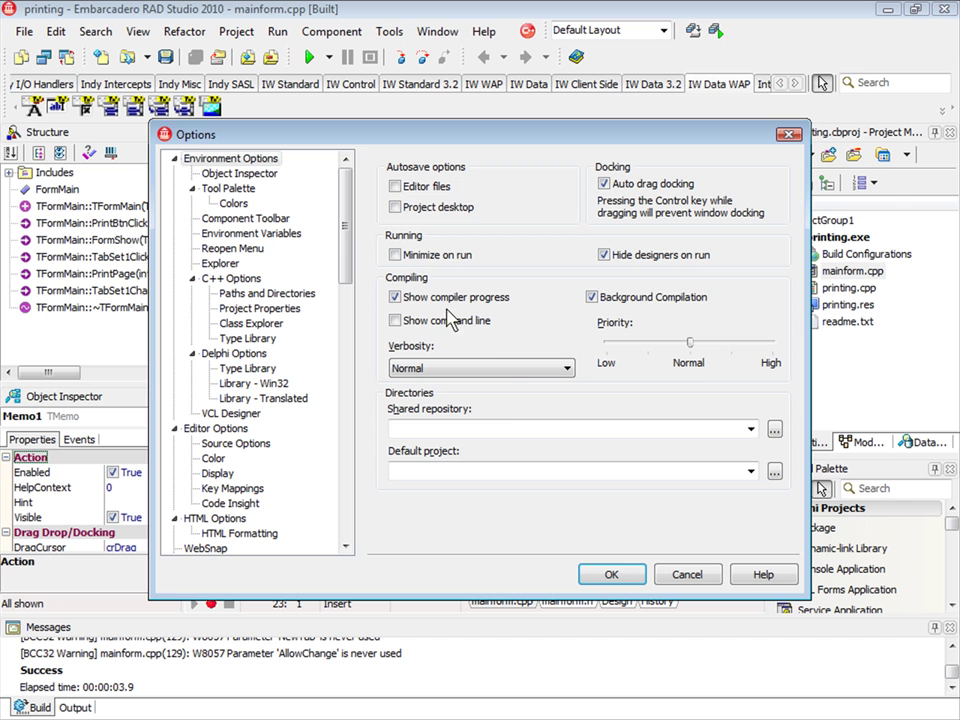
{"action": "left_click", "coordinate": [611, 574]}
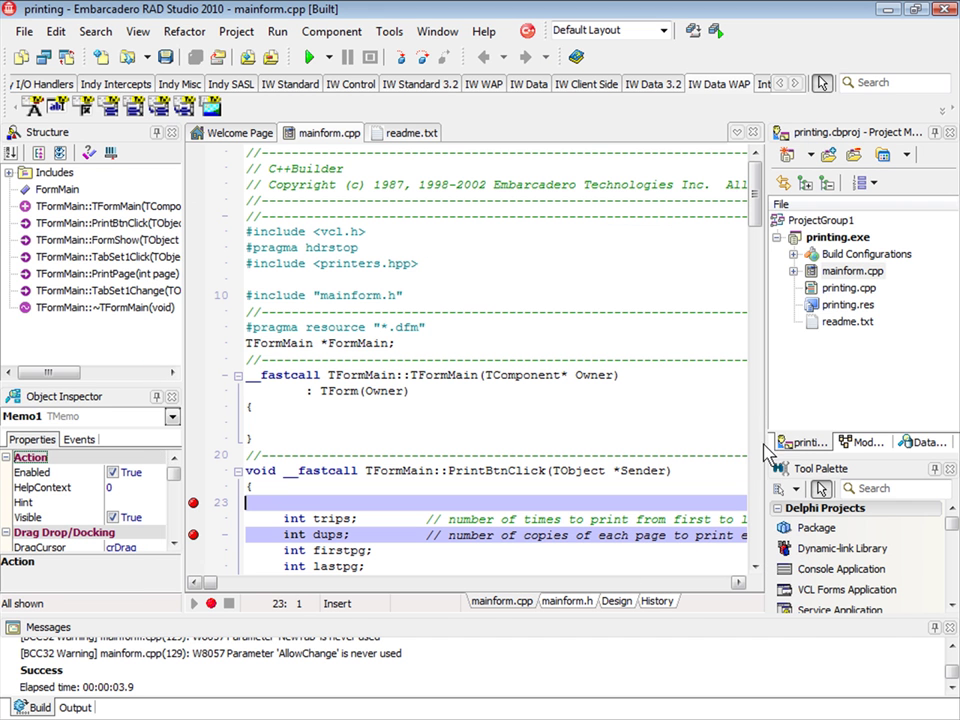
Step: Clean the printing.exe project with the compiler progress dialog turned off
{"action": "left_click", "coordinate": [840, 238]}
{"action": "right_click", "coordinate": [848, 243]}
{"action": "mouse_move", "coordinate": [857, 306]}
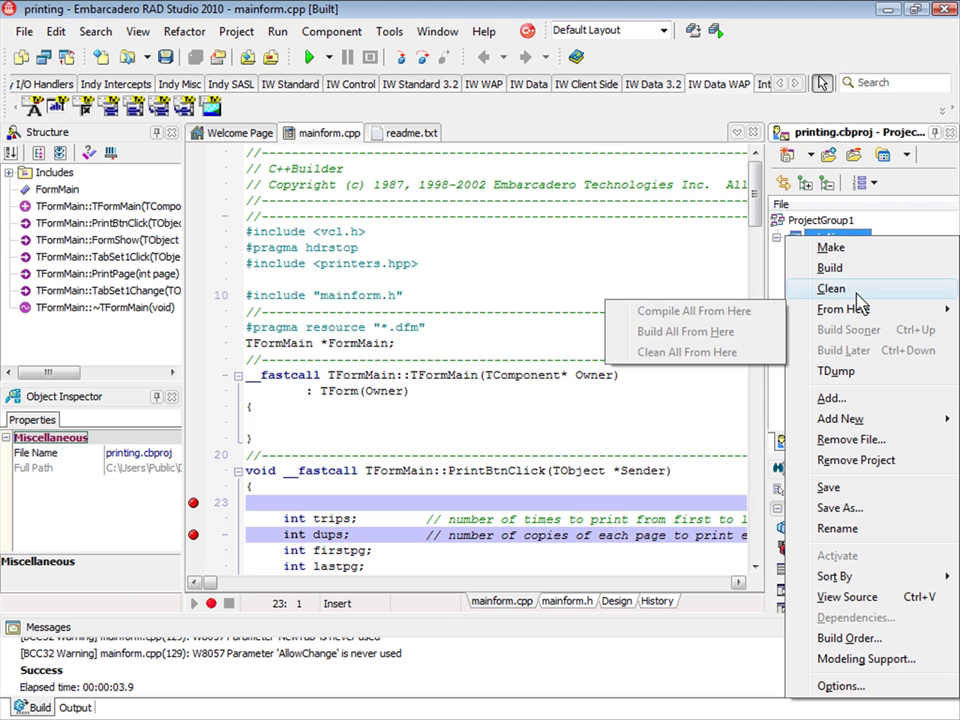
{"action": "left_click", "coordinate": [690, 354]}
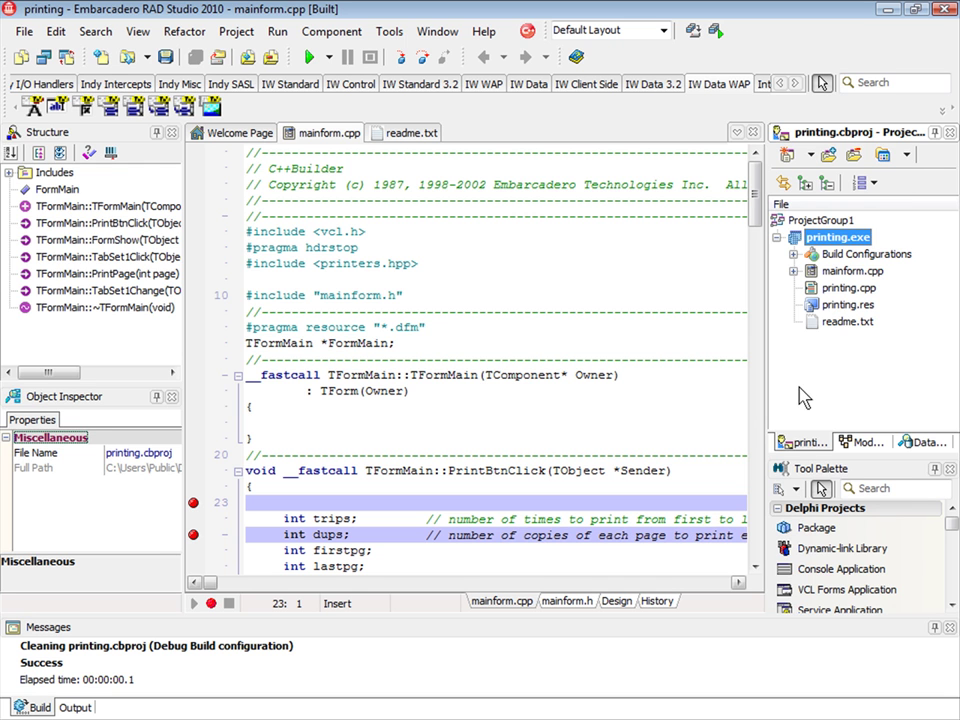
Step: Build printing.exe in the background and place the cursor after the TFormMain constructor in mainform.cpp
{"action": "right_click", "coordinate": [829, 236]}
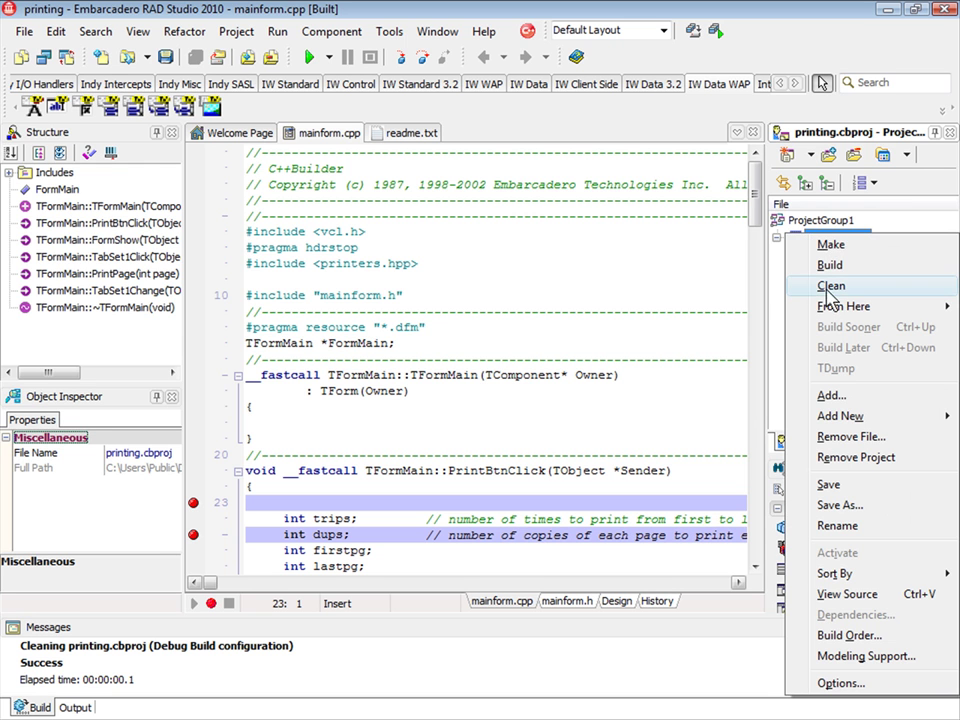
{"action": "left_click", "coordinate": [830, 265]}
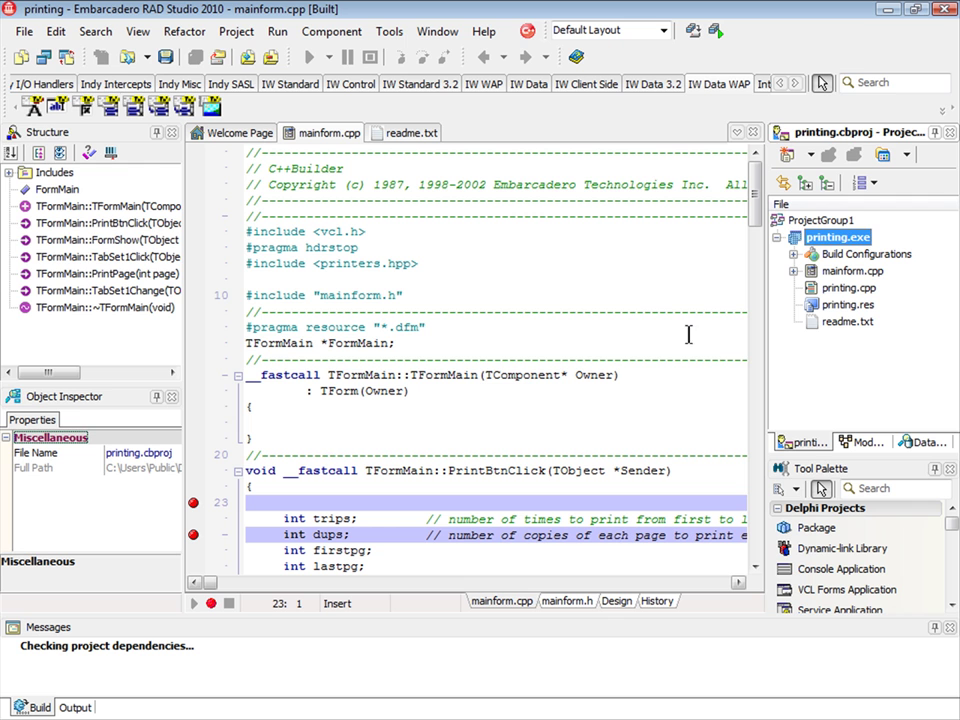
{"action": "left_click", "coordinate": [338, 422]}
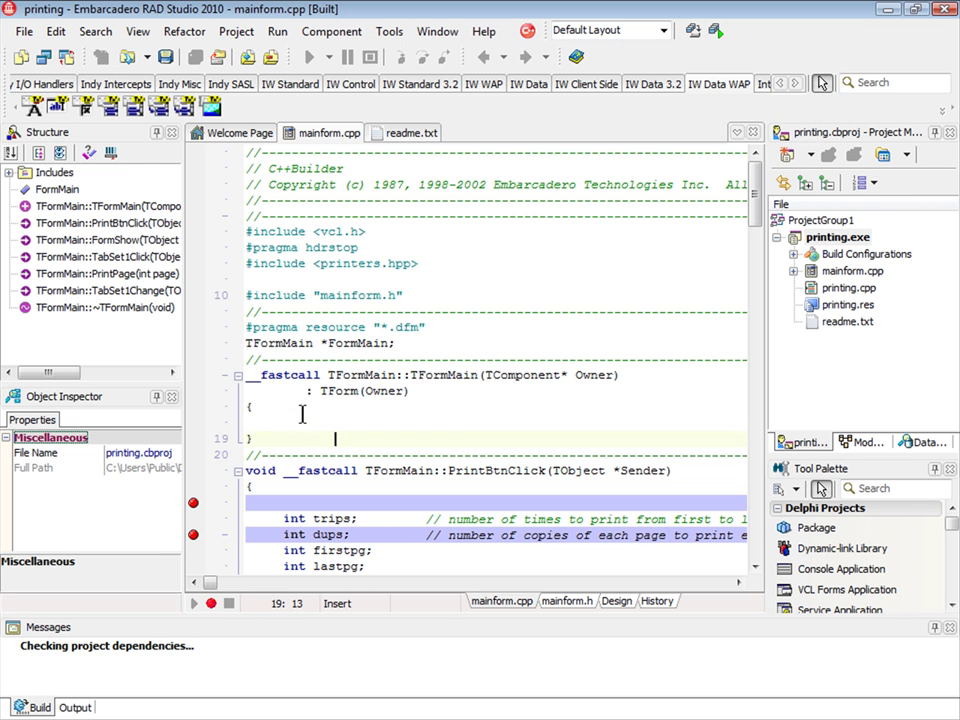
Step: Set a breakpoint on the closing brace of the TFormMain constructor and clear the one on the "int dups" line
{"action": "key", "text": "Down"}
{"action": "key", "text": "F5"}
{"action": "key", "text": "Down"}
{"action": "key", "text": "Down"}
{"action": "key", "text": "Down"}
{"action": "key", "text": "Down"}
{"action": "key", "text": "Down"}
{"action": "key", "text": "Down"}
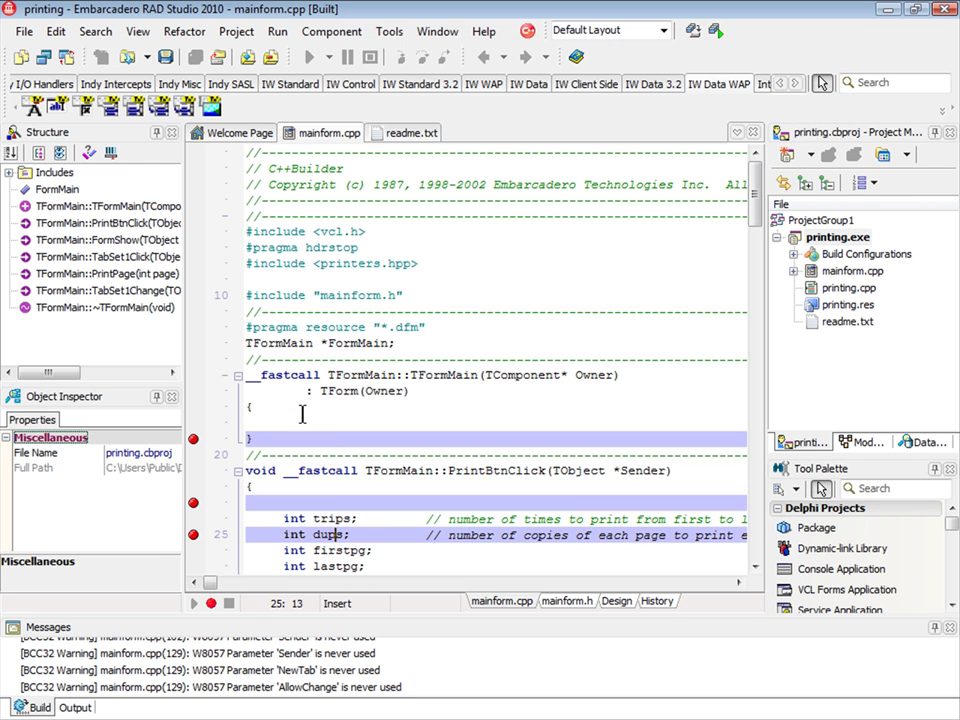
{"action": "key", "text": "F5"}
Step: Set breakpoints on the "int firstpg" and "if (!PrintDialog1->Execute())" lines of PrintBtnClick
{"action": "key", "text": "Down"}
{"action": "key", "text": "BackSpace"}
{"action": "key", "text": "F5"}
{"action": "key", "text": "Down"}
{"action": "key", "text": "Down"}
{"action": "key", "text": "Down"}
{"action": "key", "text": "Down"}
{"action": "key", "text": "Down"}
{"action": "key", "text": "Down"}
{"action": "key", "text": "Down"}
{"action": "key", "text": "Down"}
{"action": "key", "text": "Down"}
{"action": "key", "text": "Down"}
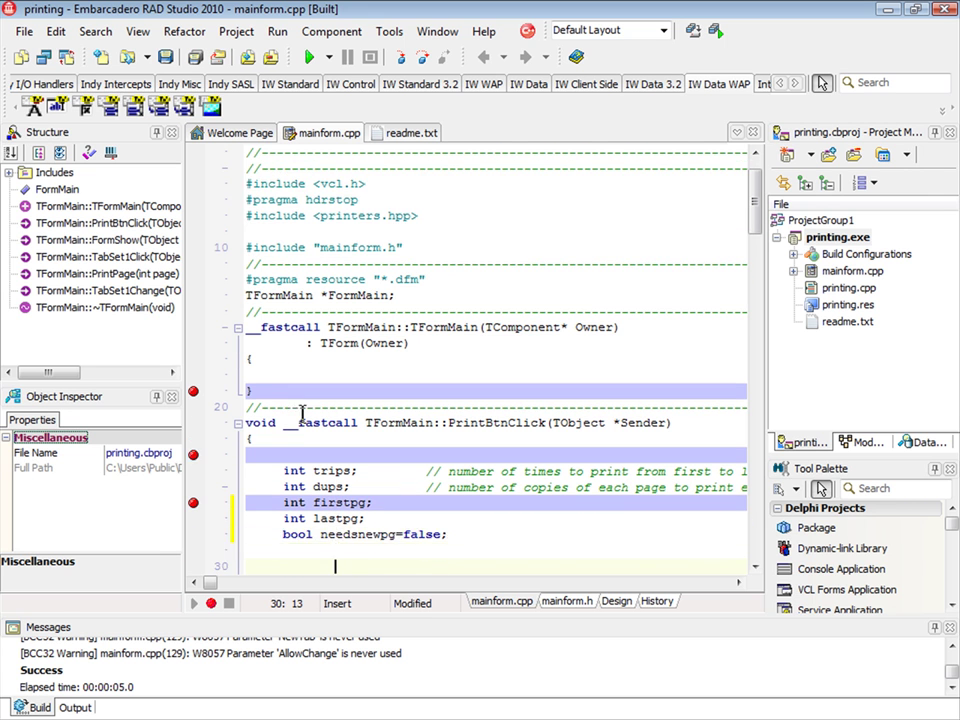
{"action": "key", "text": "Down"}
{"action": "key", "text": "Up"}
{"action": "key", "text": "Up"}
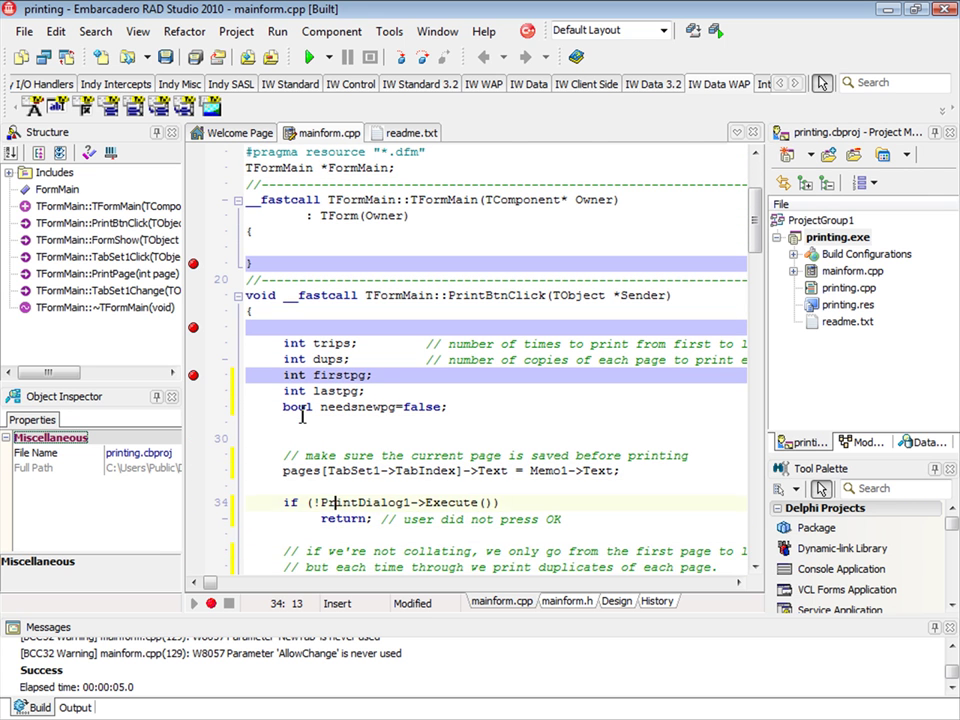
{"action": "key", "text": "Up"}
{"action": "key", "text": "F5"}
Step: Look through the collation and page-range code of PrintBtnClick in mainform.cpp
{"action": "key", "text": "Down"}
{"action": "key", "text": "Down"}
{"action": "key", "text": "Down"}
{"action": "key", "text": "Down"}
{"action": "key", "text": "Down"}
{"action": "key", "text": "Down"}
{"action": "key", "text": "Down"}
{"action": "key", "text": "Down"}
{"action": "key", "text": "Down"}
{"action": "key", "text": "Down"}
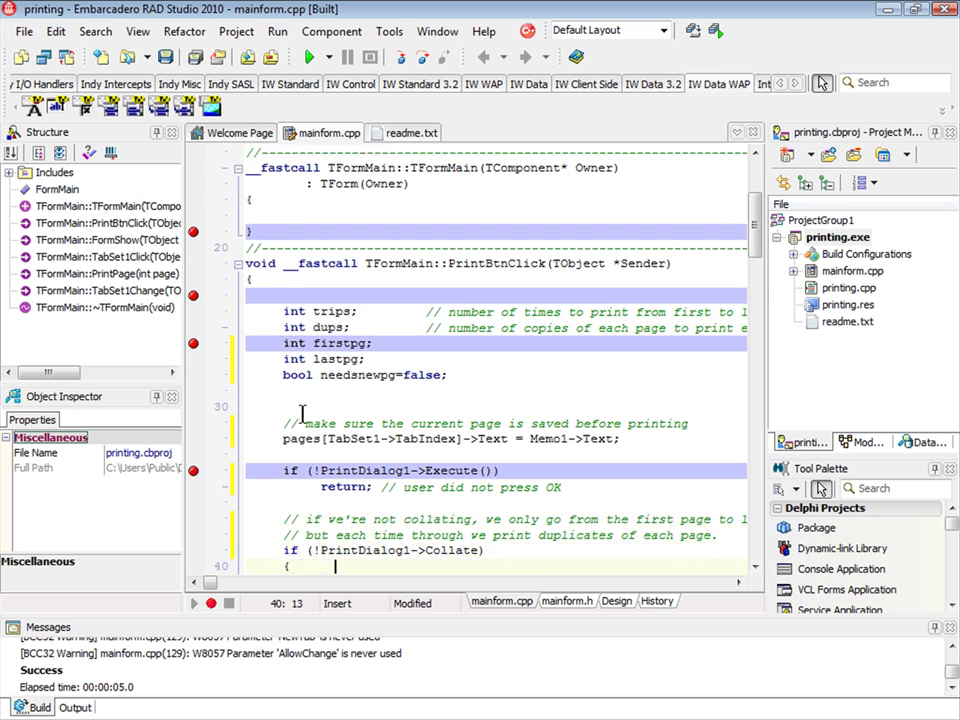
{"action": "key", "text": "Down"}
{"action": "key", "text": "Down"}
{"action": "key", "text": "Down"}
{"action": "key", "text": "Down"}
{"action": "key", "text": "Down"}
{"action": "key", "text": "Down"}
{"action": "key", "text": "Down"}
{"action": "key", "text": "Down"}
{"action": "key", "text": "Down"}
{"action": "key", "text": "Down"}
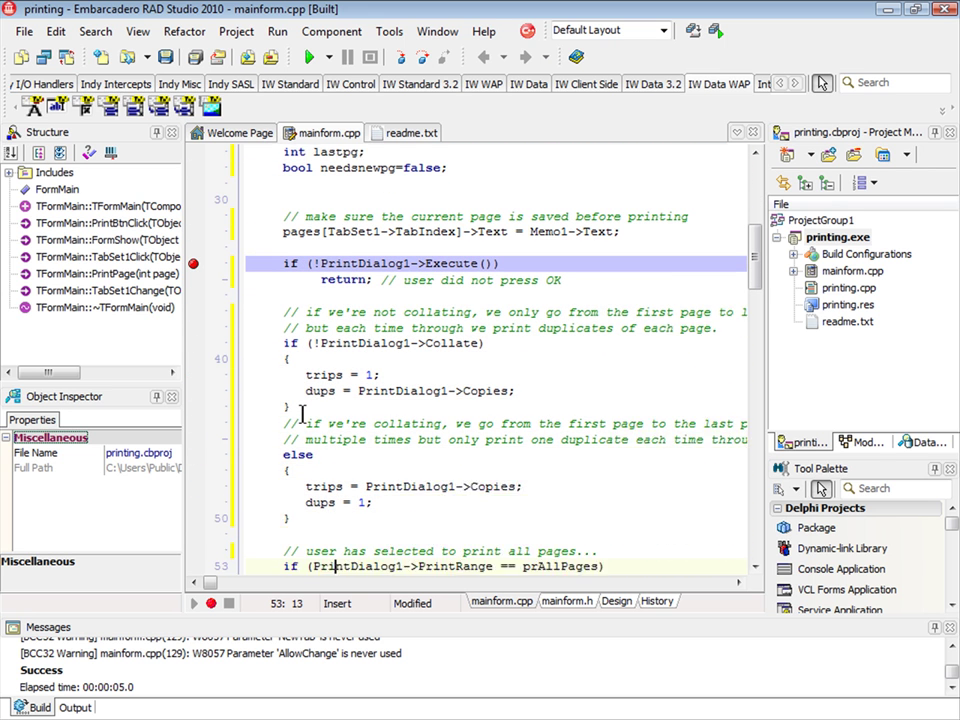
{"action": "key", "text": "Up"}
{"action": "key", "text": "Up"}
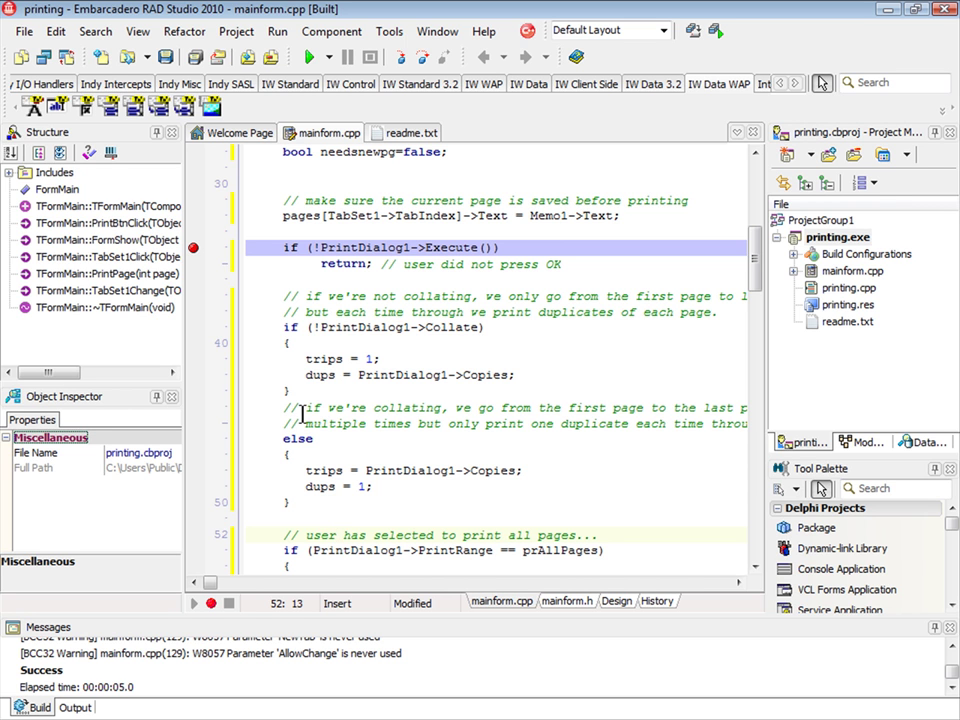
{"action": "key", "text": "Down"}
{"action": "key", "text": "Down"}
{"action": "key", "text": "Down"}
{"action": "key", "text": "Down"}
{"action": "key", "text": "Down"}
{"action": "key", "text": "Down"}
{"action": "key", "text": "Down"}
{"action": "key", "text": "Up"}
{"action": "key", "text": "Up"}
{"action": "key", "text": "Up"}
{"action": "key", "text": "Up"}
{"action": "key", "text": "Up"}
{"action": "key", "text": "Up"}
{"action": "key", "text": "Up"}
{"action": "key", "text": "Down"}
{"action": "key", "text": "Down"}
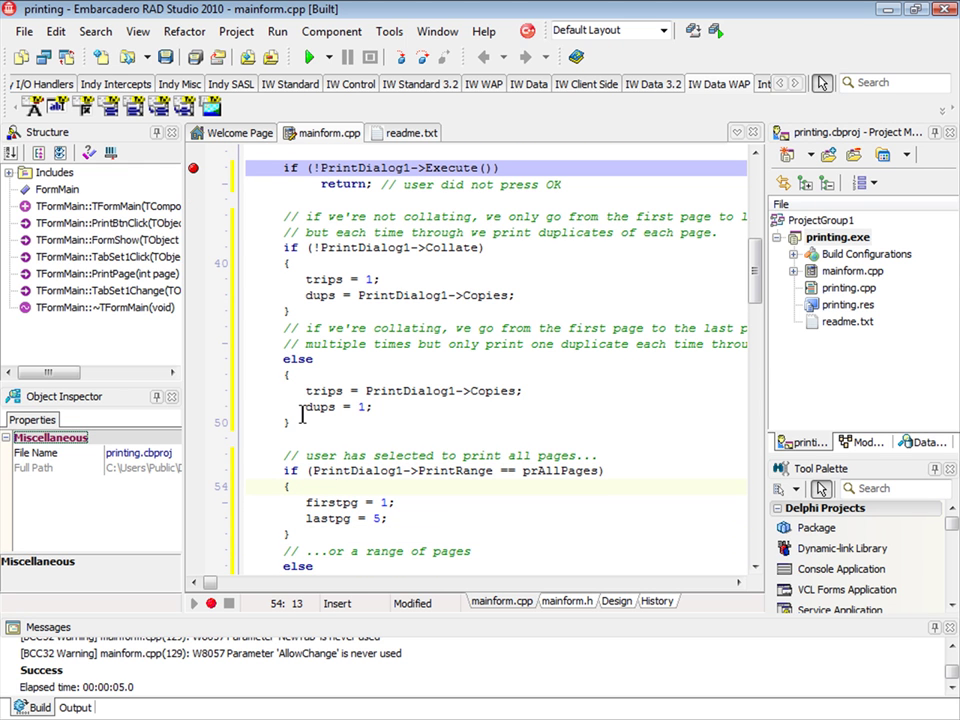
{"action": "key", "text": "Up"}
{"action": "key", "text": "Up"}
{"action": "key", "text": "Up"}
{"action": "key", "text": "Up"}
{"action": "key", "text": "Up"}
{"action": "key", "text": "Up"}
{"action": "key", "text": "Up"}
{"action": "key", "text": "Up"}
{"action": "key", "text": "Up"}
{"action": "key", "text": "Up"}
{"action": "key", "text": "Up"}
{"action": "key", "text": "Up"}
{"action": "key", "text": "Up"}
{"action": "key", "text": "Up"}
{"action": "key", "text": "Up"}
{"action": "key", "text": "Up"}
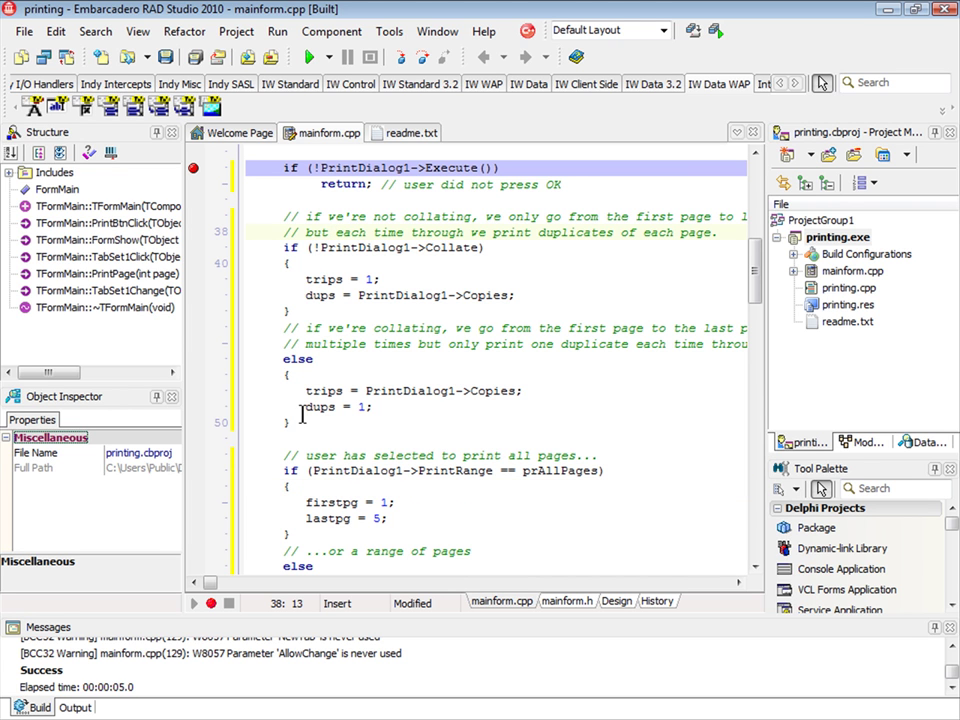
{"action": "key", "text": "Down"}
{"action": "key", "text": "Down"}
{"action": "key", "text": "Down"}
{"action": "key", "text": "Down"}
{"action": "key", "text": "Down"}
{"action": "key", "text": "Down"}
{"action": "key", "text": "Down"}
{"action": "key", "text": "Down"}
{"action": "key", "text": "Down"}
{"action": "key", "text": "Down"}
{"action": "key", "text": "Down"}
{"action": "key", "text": "Down"}
{"action": "key", "text": "Down"}
{"action": "key", "text": "Down"}
{"action": "key", "text": "Down"}
{"action": "key", "text": "Down"}
{"action": "key", "text": "Down"}
{"action": "key", "text": "Down"}
{"action": "key", "text": "Down"}
{"action": "key", "text": "Down"}
{"action": "key", "text": "Down"}
{"action": "key", "text": "Down"}
{"action": "key", "text": "Down"}
{"action": "key", "text": "Down"}
{"action": "key", "text": "Down"}
{"action": "key", "text": "Down"}
{"action": "key", "text": "Down"}
{"action": "key", "text": "Down"}
{"action": "key", "text": "Down"}
{"action": "key", "text": "Down"}
{"action": "key", "text": "Up"}
{"action": "key", "text": "Up"}
{"action": "key", "text": "Up"}
{"action": "key", "text": "Up"}
{"action": "key", "text": "Up"}
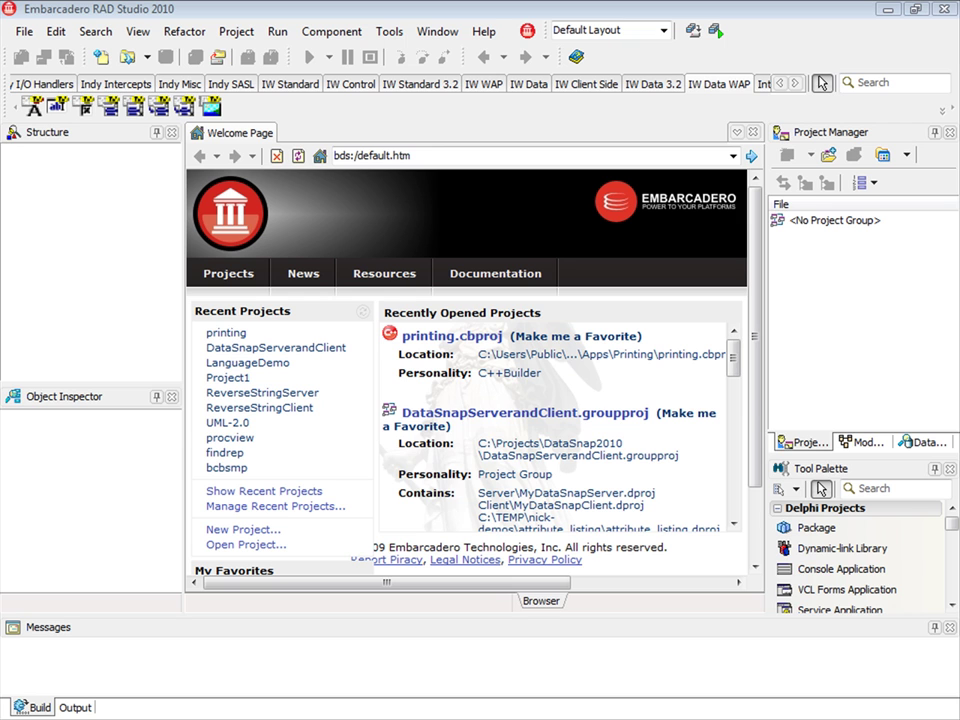